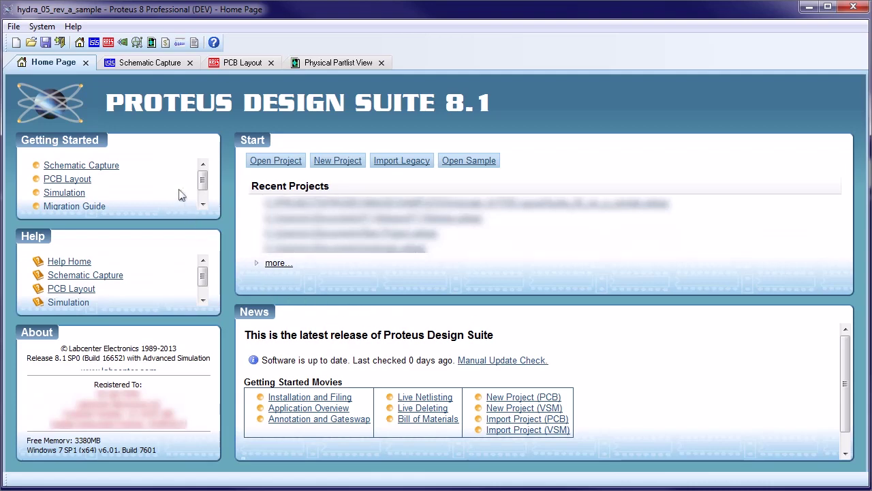
# On the hydra schematic, box-select the USB Interface System block around U6
pyautogui.click(158, 62)
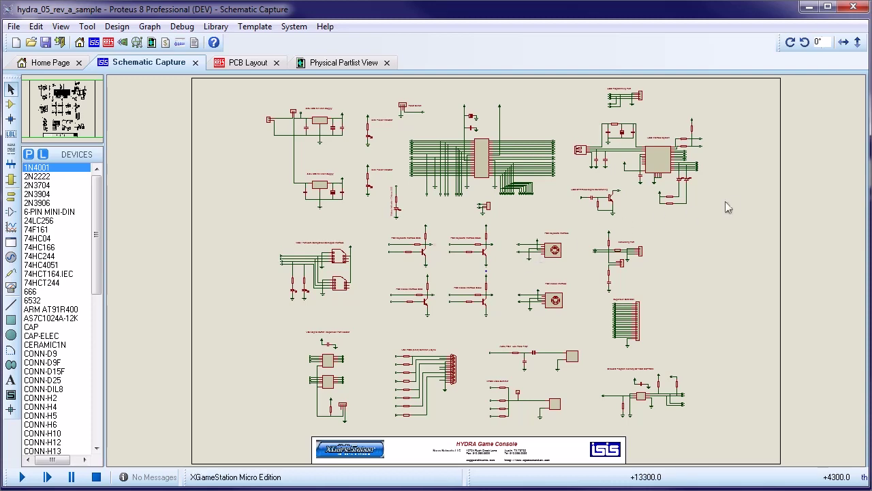
pyautogui.scroll(2, 679, 150)
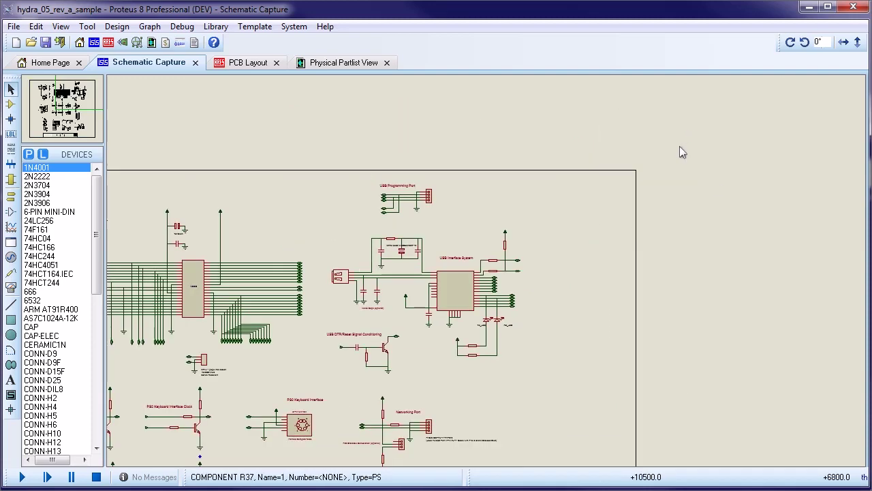
pyautogui.scroll(2, 488, 276)
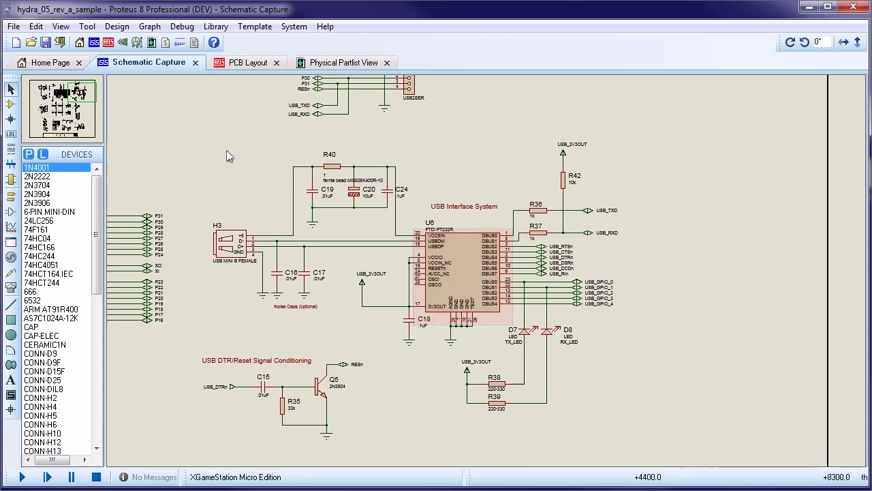
pyautogui.moveTo(190, 134); pyautogui.dragTo(644, 448)
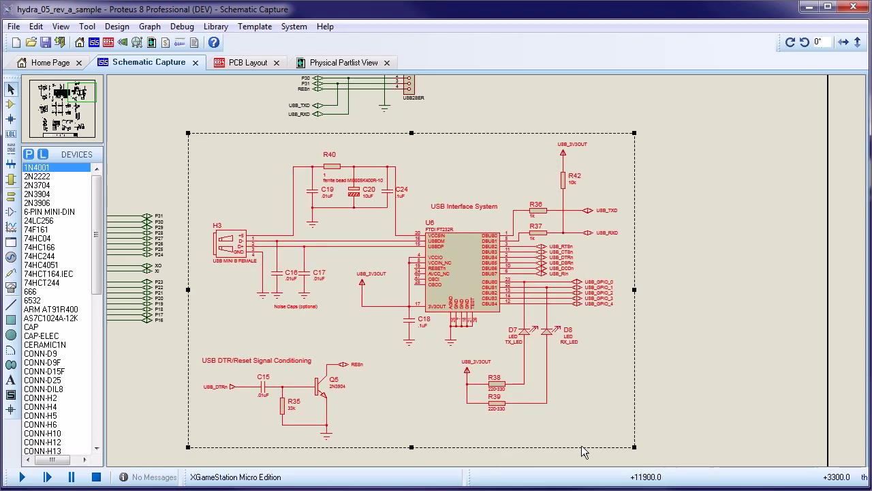
# On the PCB layout, box-select the USB Engine components, excluding tracks that run outside the area
pyautogui.click(246, 62)
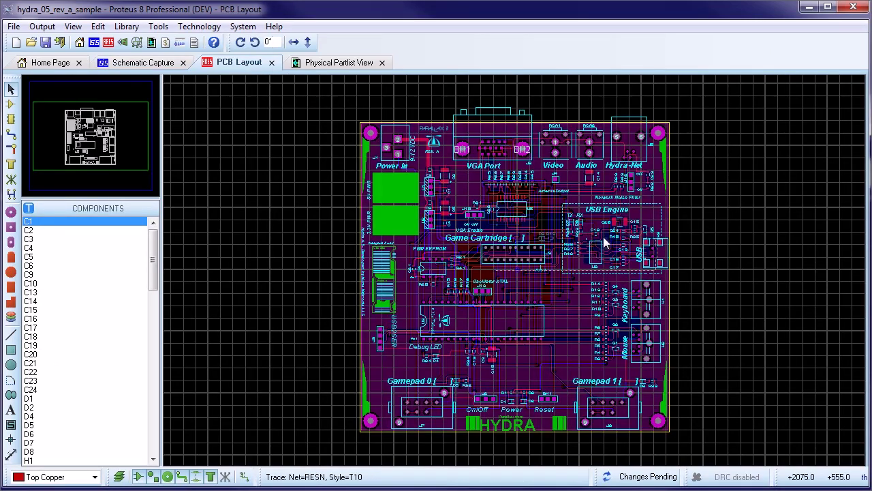
pyautogui.press('F6')
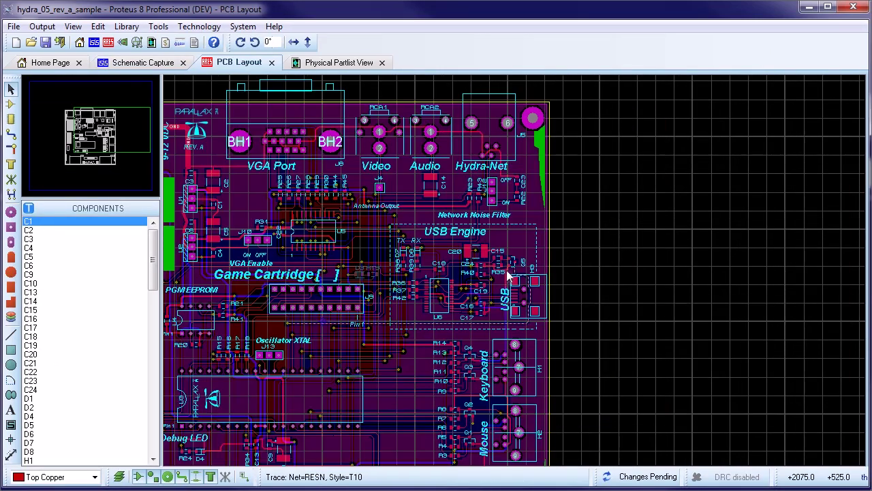
pyautogui.scroll(1, 506, 273)
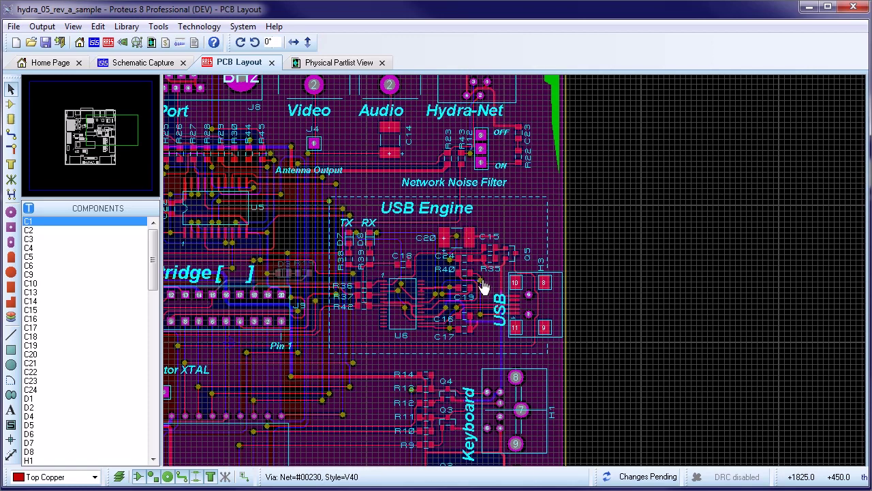
pyautogui.scroll(1, 481, 286)
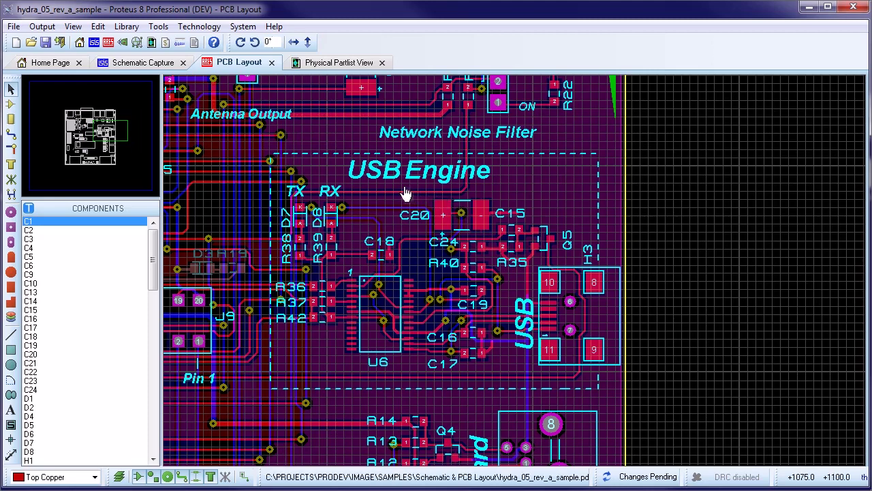
pyautogui.scroll(-1, 399, 190)
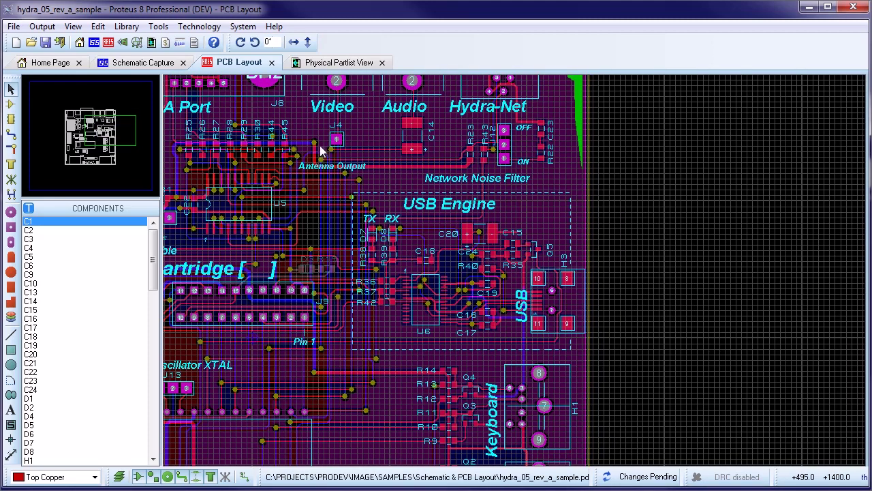
pyautogui.moveTo(318, 146); pyautogui.dragTo(602, 356)
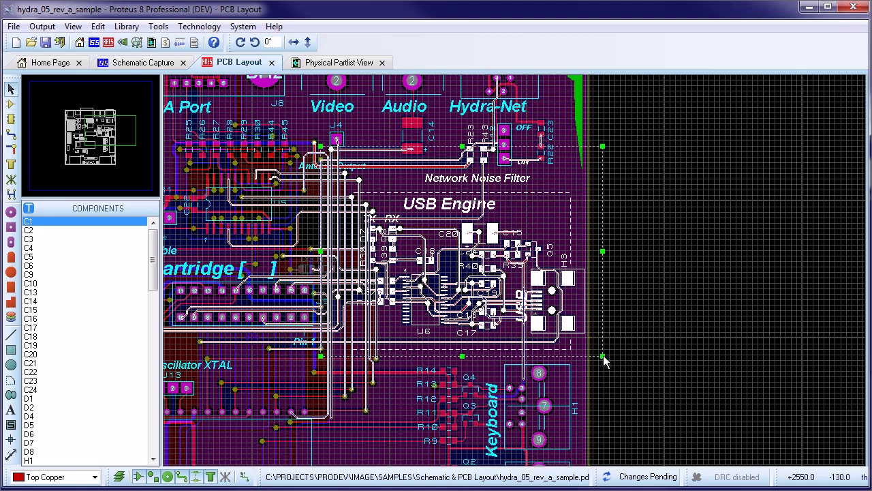
pyautogui.click(244, 477)
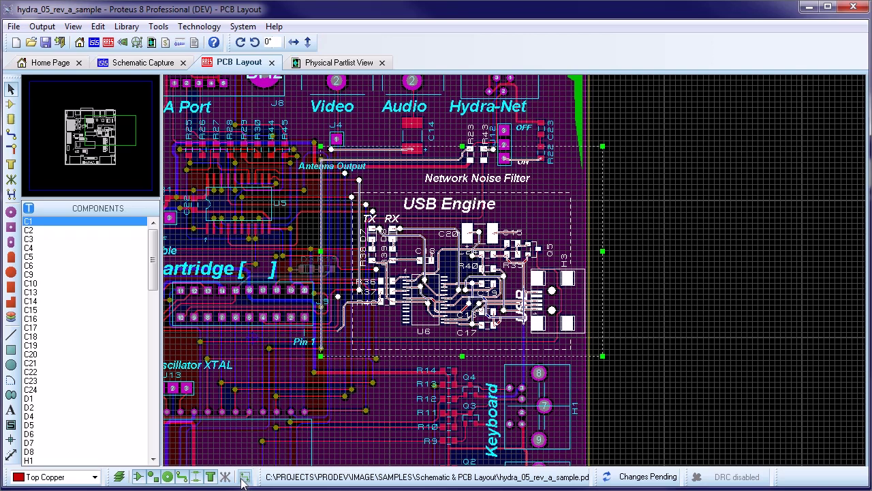
# Try exporting the selection as clip 'USBInterface', then dismiss the R23/R43 schematic-selection warning
pyautogui.rightClick(423, 241)
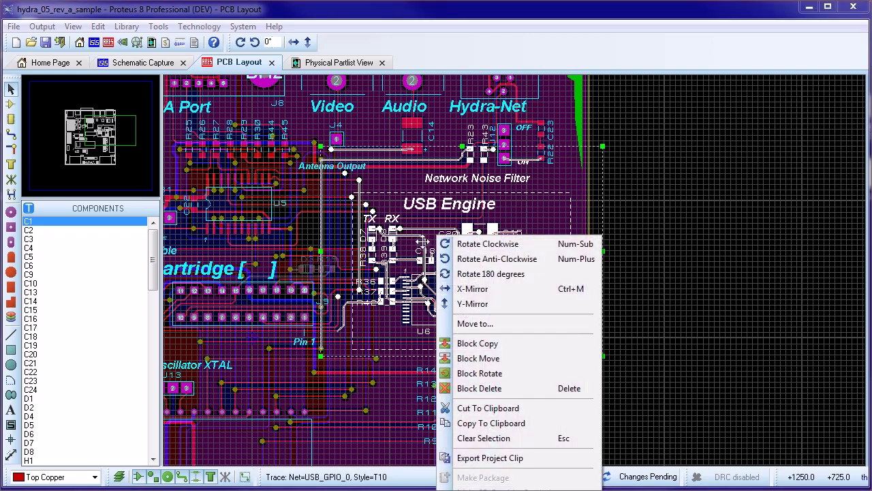
pyautogui.click(481, 458)
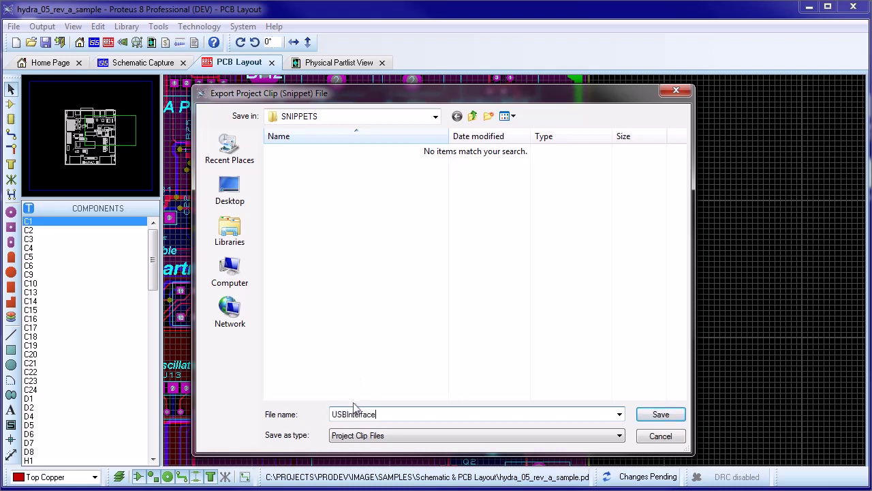
pyautogui.press('Return')
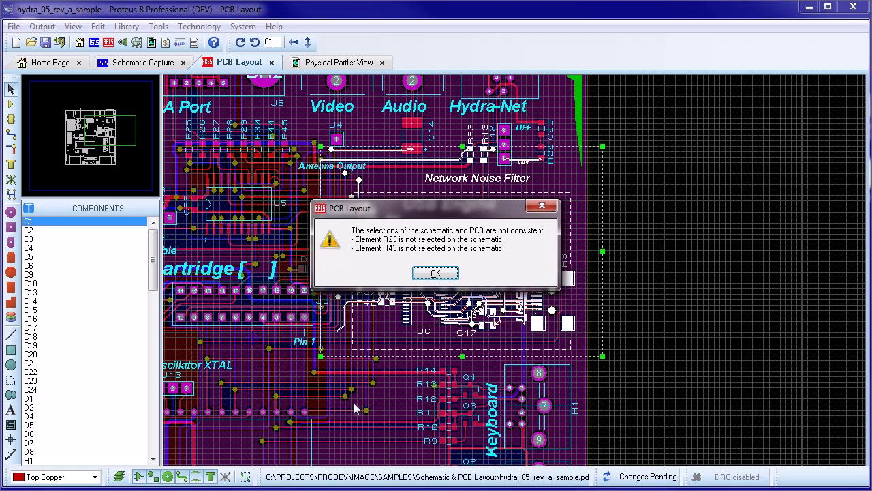
pyautogui.click(435, 273)
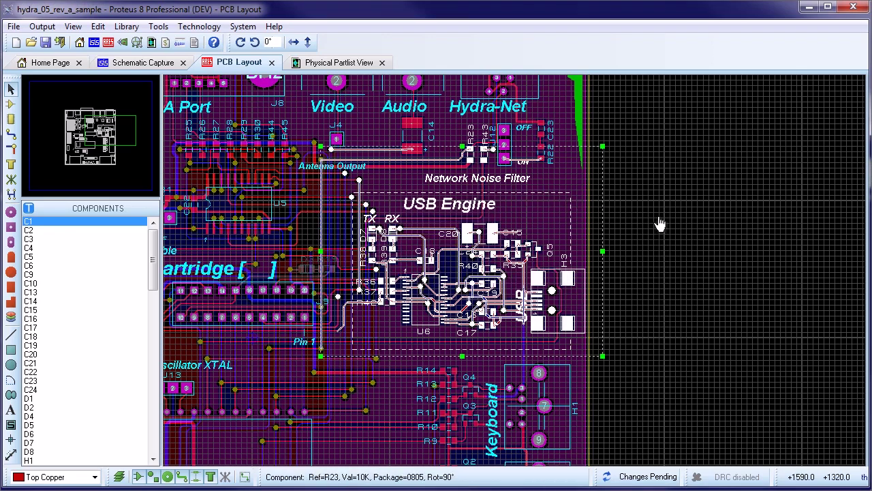
# Reselect the USB Engine area without R23 and R43, then export it as project clip USBInterface
pyautogui.click(689, 224)
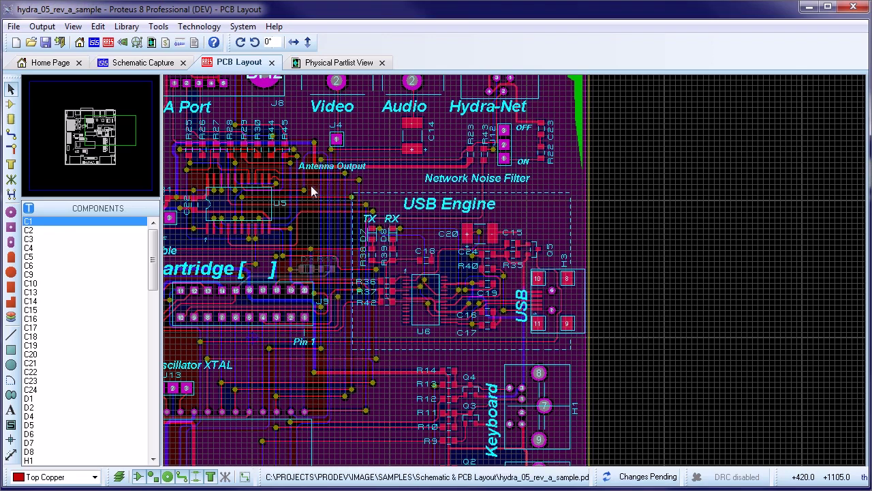
pyautogui.moveTo(312, 184); pyautogui.dragTo(619, 357)
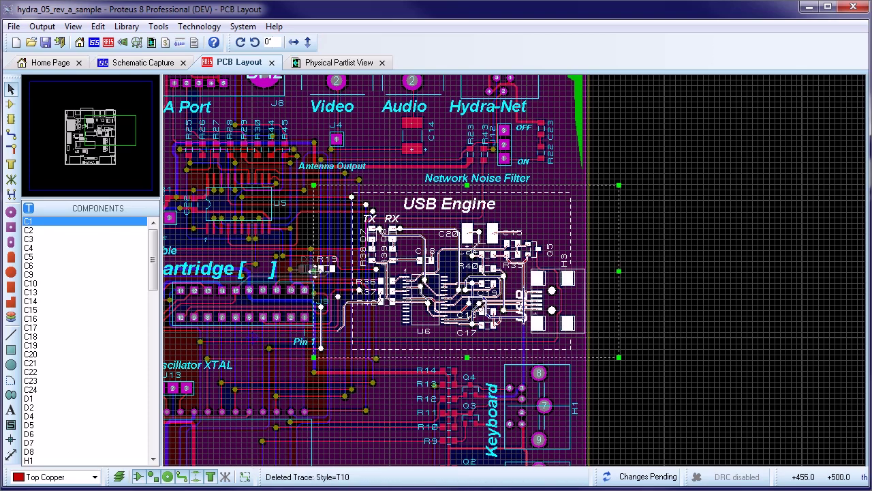
pyautogui.scroll(2, 315, 270)
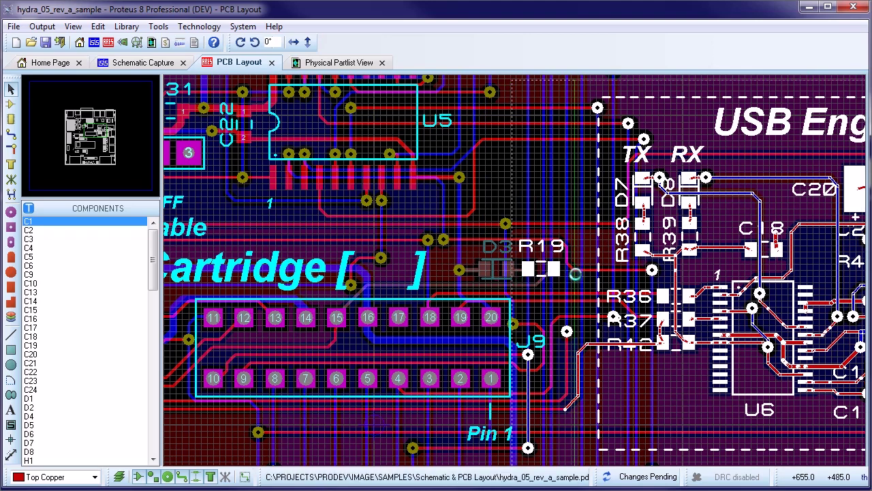
pyautogui.scroll(-1, 580, 273)
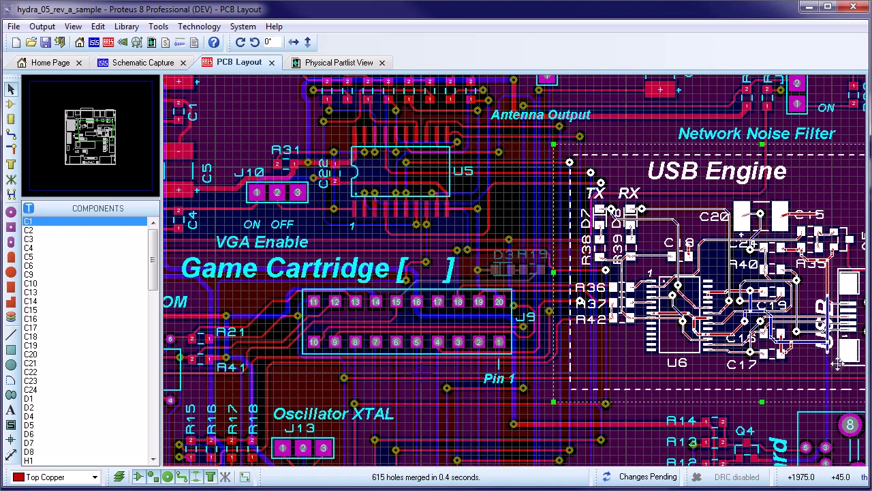
pyautogui.scroll(-1, 622, 276)
pyautogui.rightClick(653, 242)
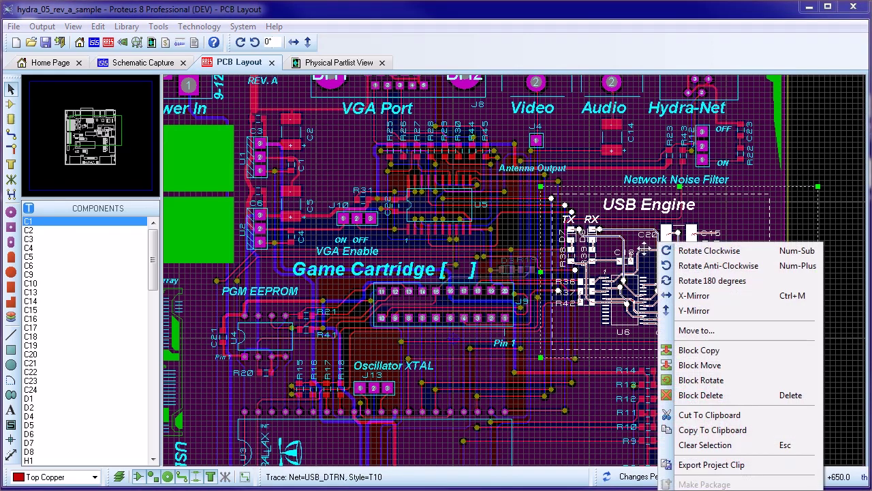
pyautogui.click(721, 465)
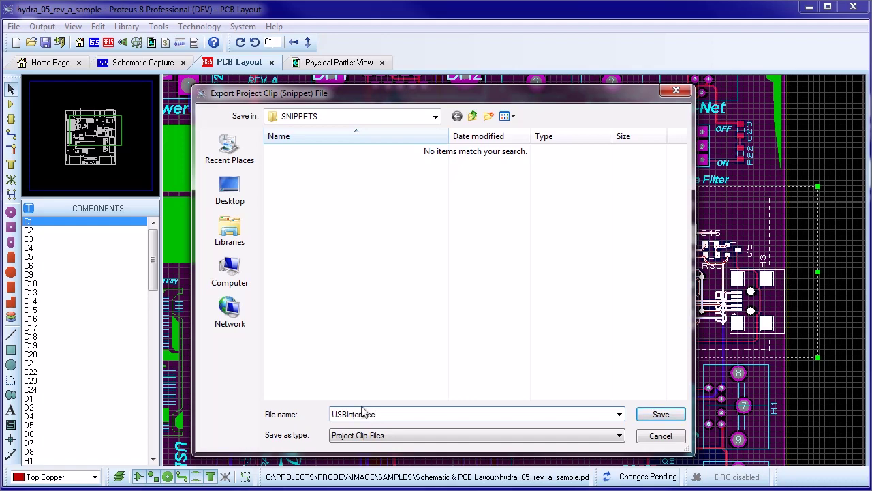
pyautogui.press('Return')
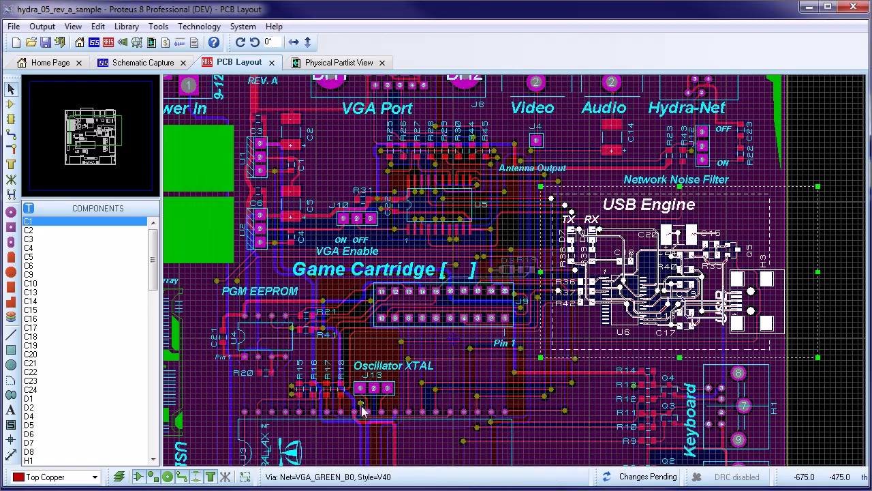
# Close the current project without saving and start a new blank schematic
pyautogui.click(59, 42)
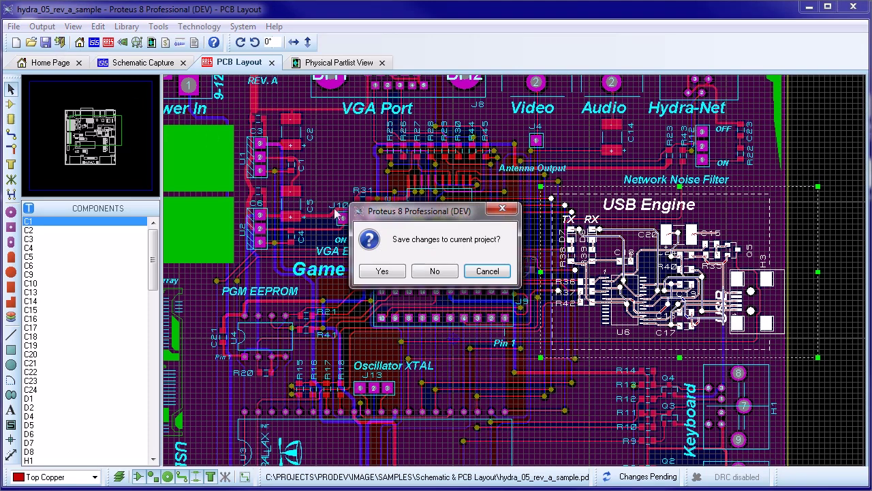
pyautogui.click(436, 271)
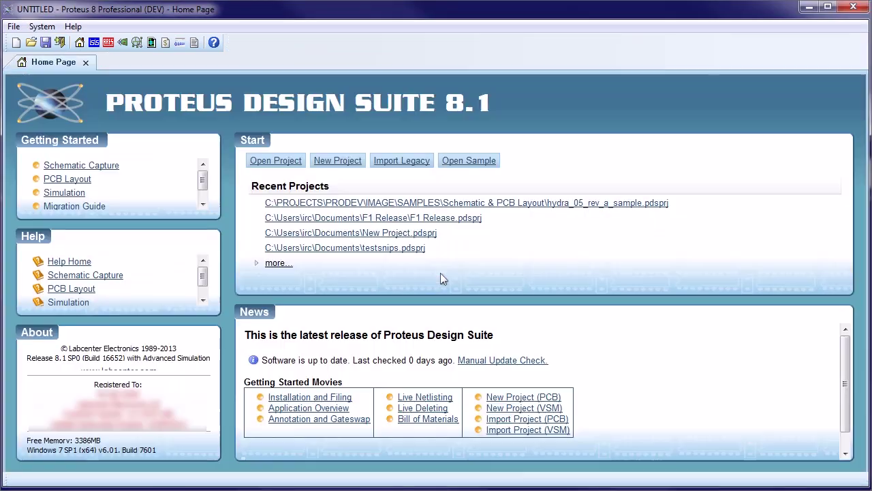
pyautogui.click(94, 43)
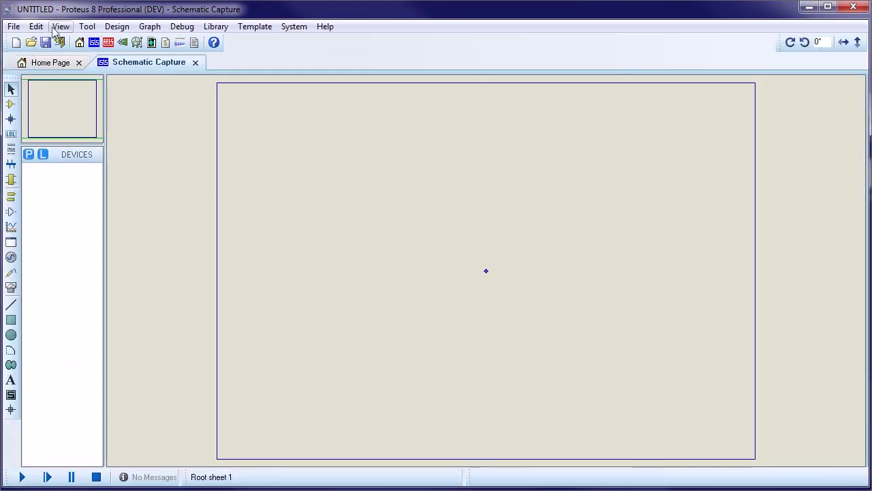
# Import the USBInterface clip into the new schematic and view its PCB layout
pyautogui.click(13, 27)
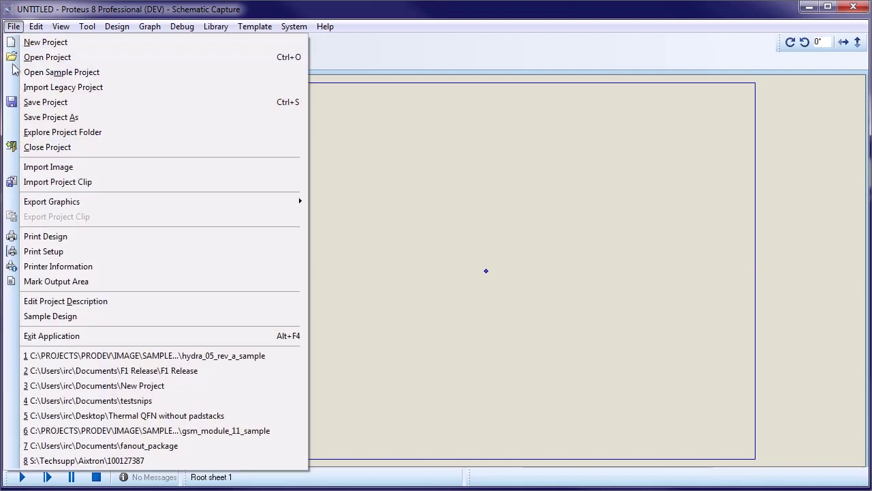
pyautogui.click(73, 181)
pyautogui.click(297, 152)
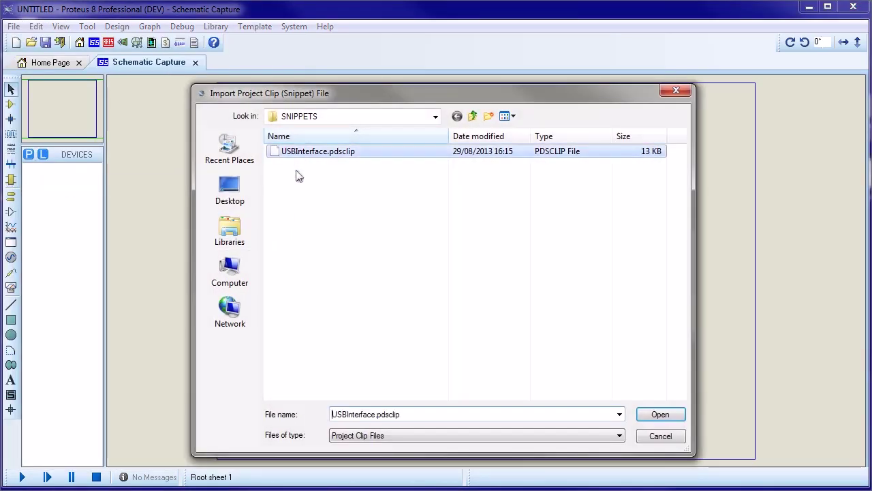
pyautogui.press('Return')
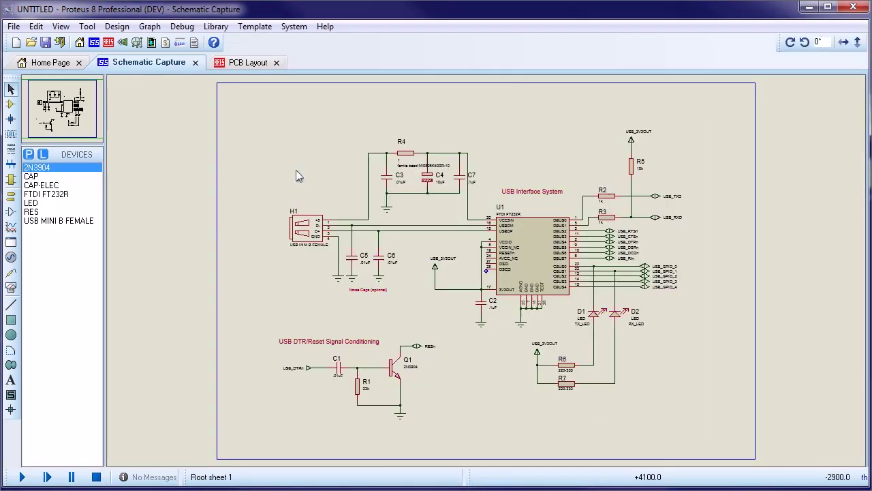
pyautogui.click(262, 65)
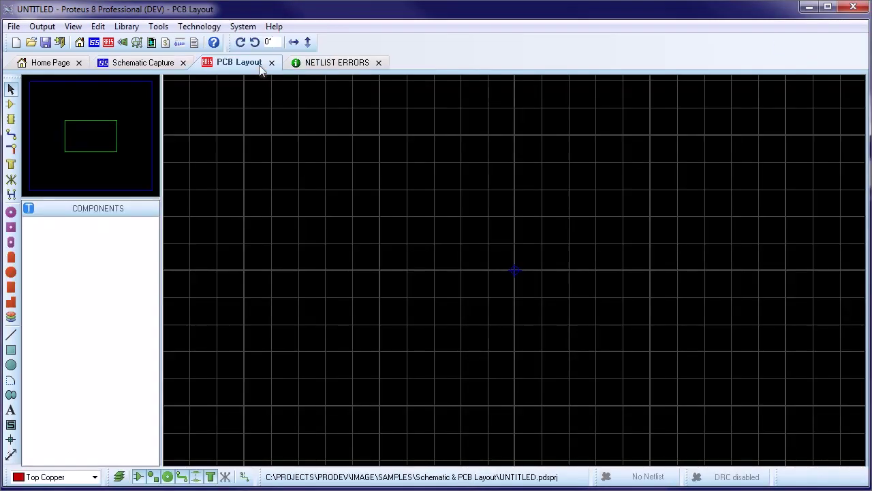
# Read the no-power-supply error for net USB_3V3OUT, then zoom to that terminal above R5 on the schematic
pyautogui.click(341, 63)
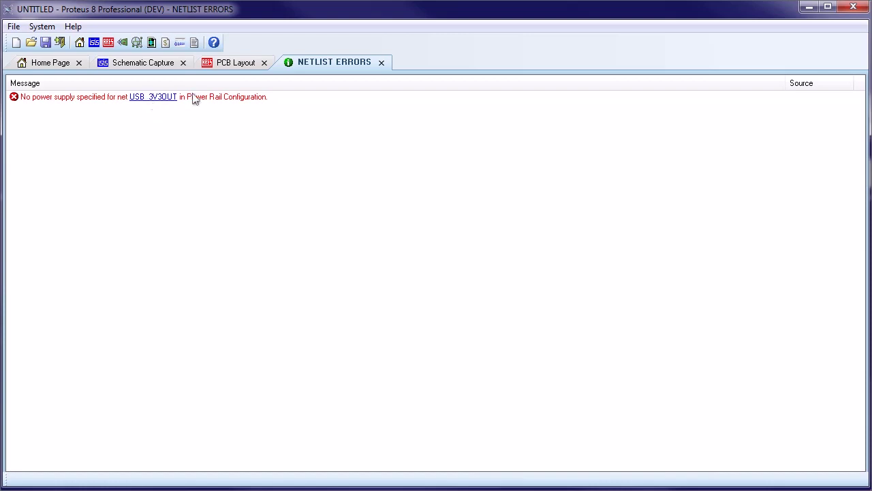
pyautogui.click(147, 68)
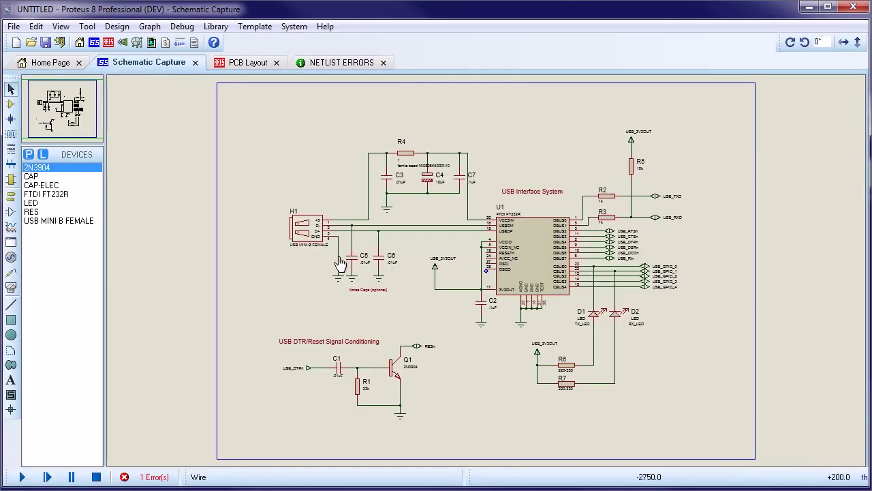
pyautogui.scroll(3, 631, 141)
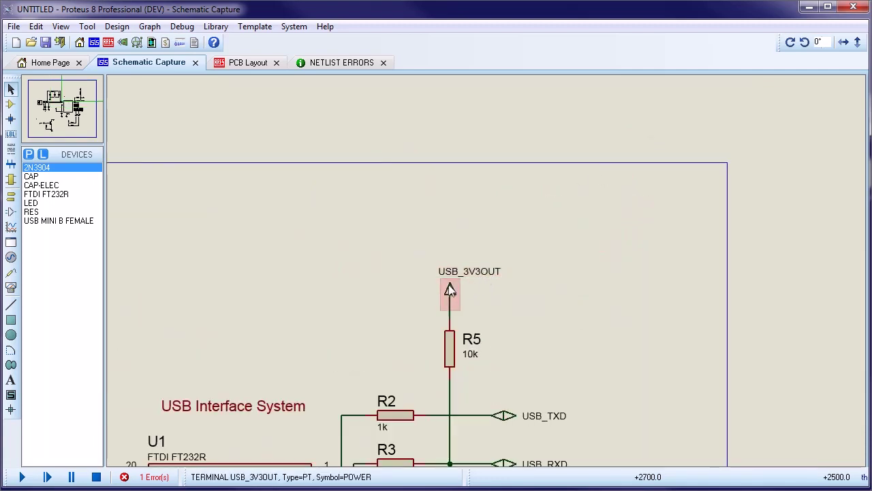
# In Configure Power Rails, add a new +3.3V supply and connect net USB_3V3OUT to it
pyautogui.click(88, 27)
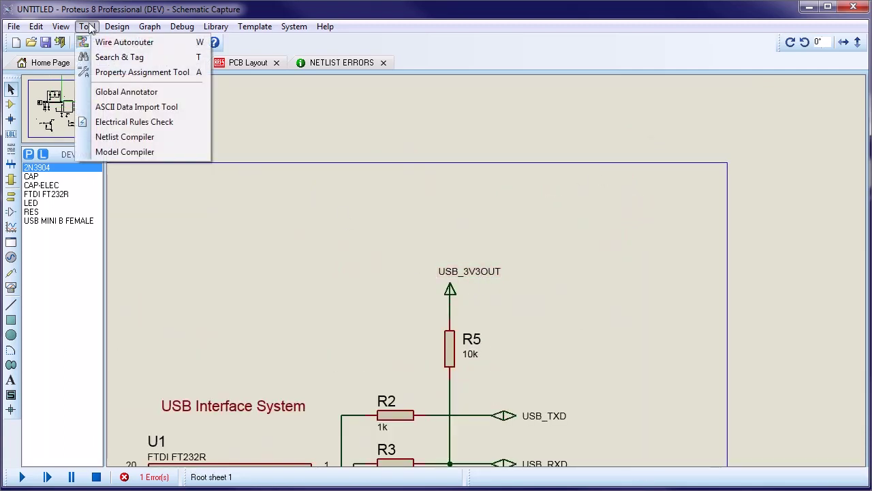
pyautogui.moveTo(107, 30)
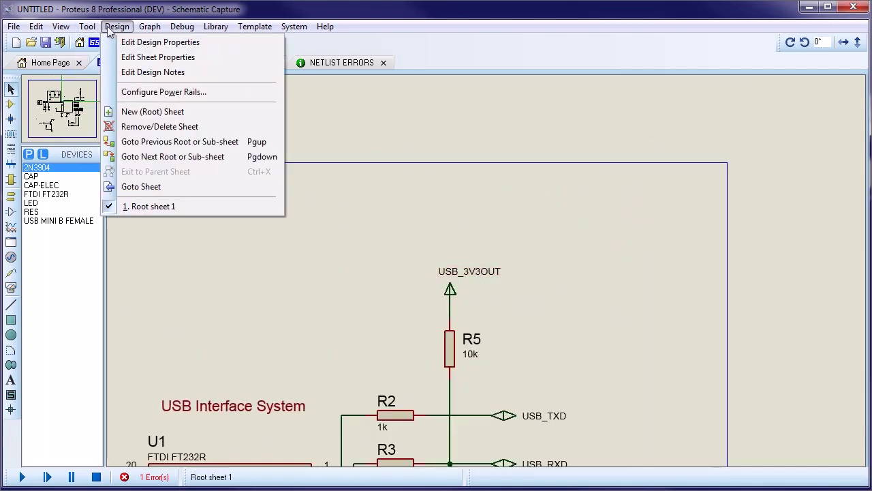
pyautogui.click(146, 92)
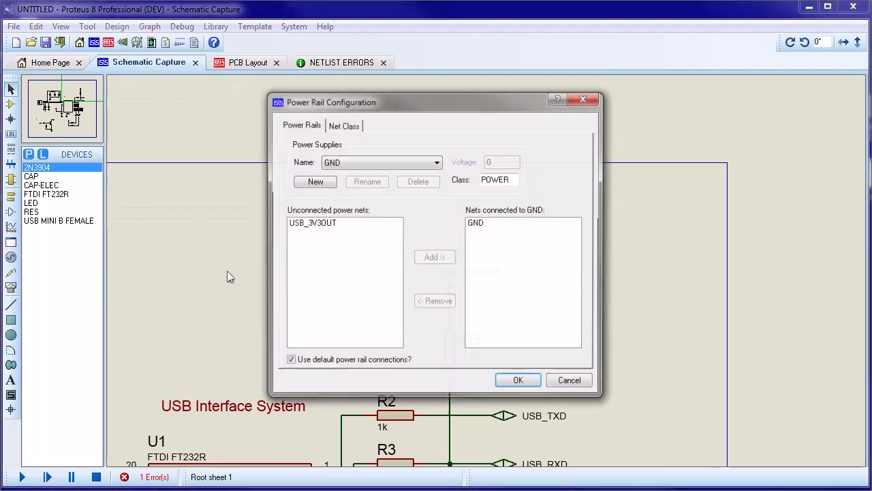
pyautogui.click(321, 184)
pyautogui.write('+3.3V')
pyautogui.press('Return')
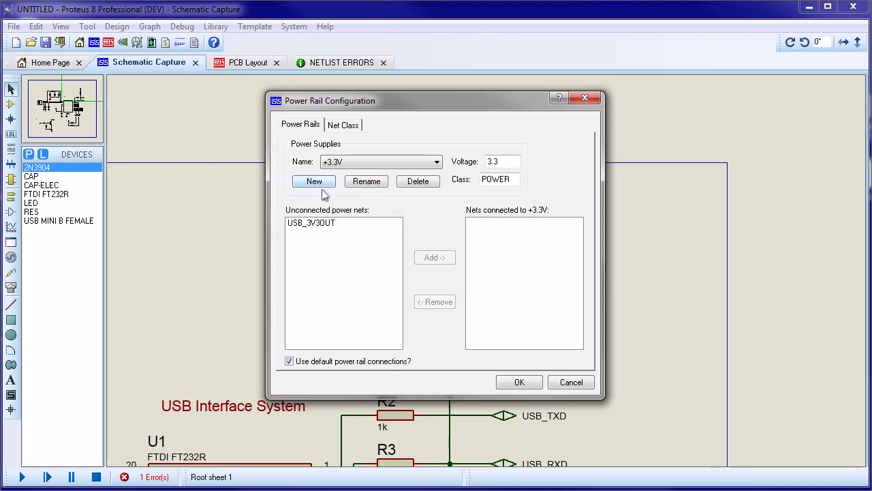
pyautogui.click(326, 223)
pyautogui.click(436, 257)
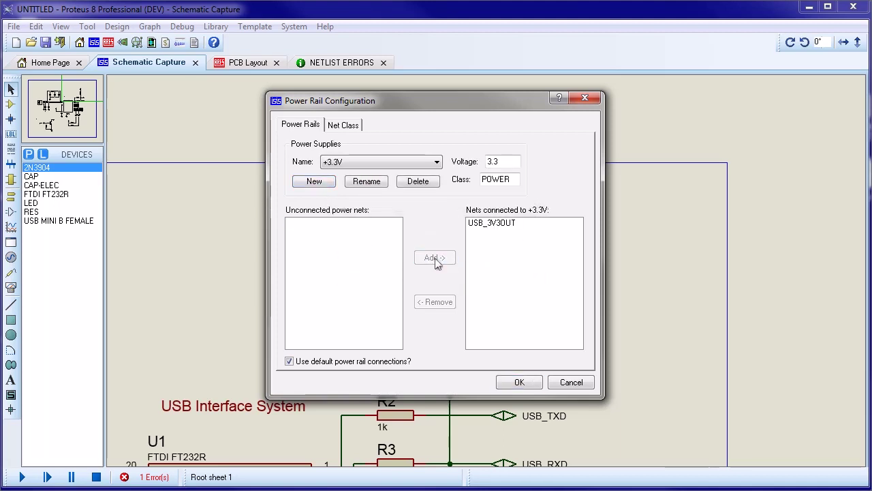
# Apply the power rail settings and draw a rectangular board outline on the Board Edge layer
pyautogui.click(525, 382)
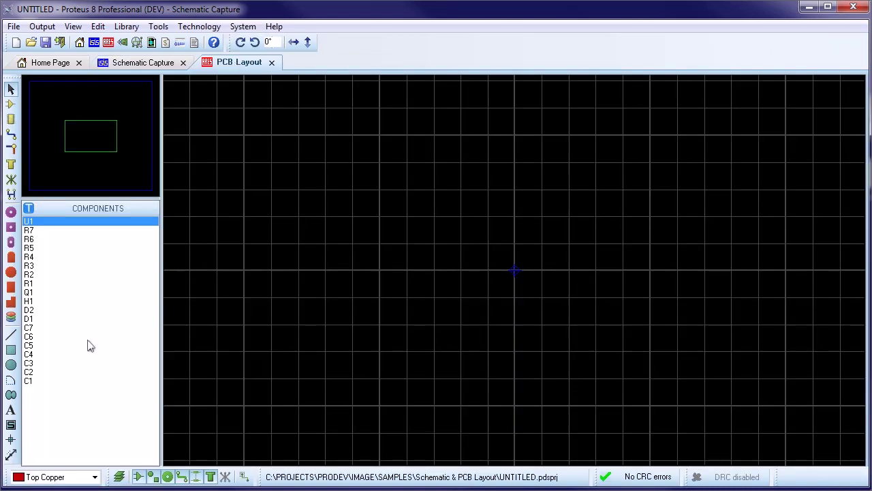
pyautogui.click(92, 477)
pyautogui.click(87, 465)
pyautogui.moveTo(210, 90)
pyautogui.mouseDown()
pyautogui.moveTo(232, 149)
pyautogui.moveTo(648, 403)
pyautogui.moveTo(814, 438)
pyautogui.mouseUp()
# Place all USB interface components as one group inside the board outline and select them
pyautogui.click(10, 104)
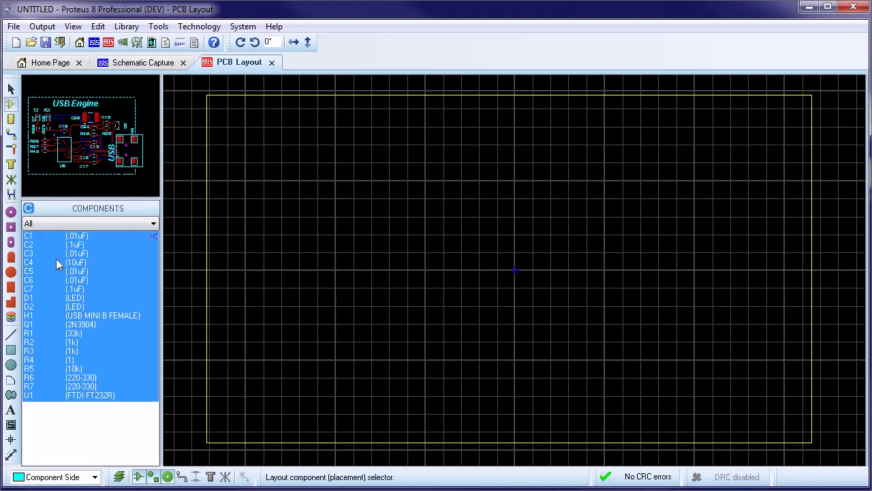
pyautogui.moveTo(67, 271); pyautogui.dragTo(605, 325)
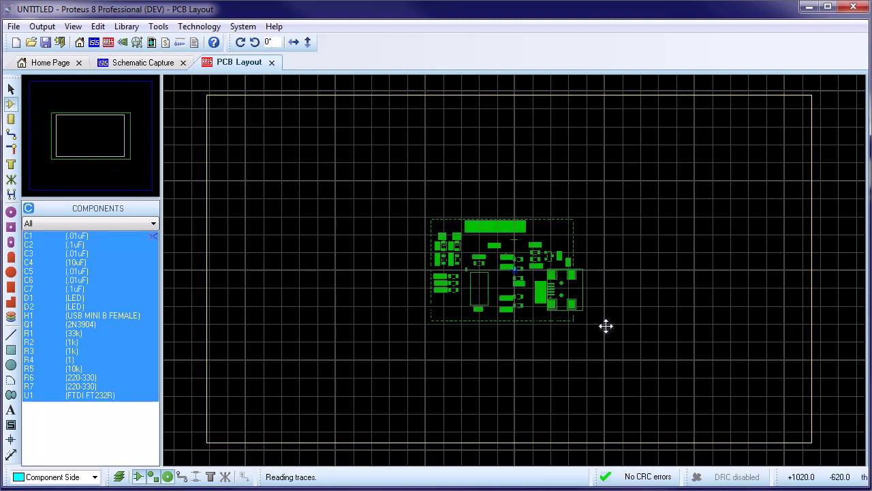
pyautogui.moveTo(601, 295); pyautogui.dragTo(590, 277)
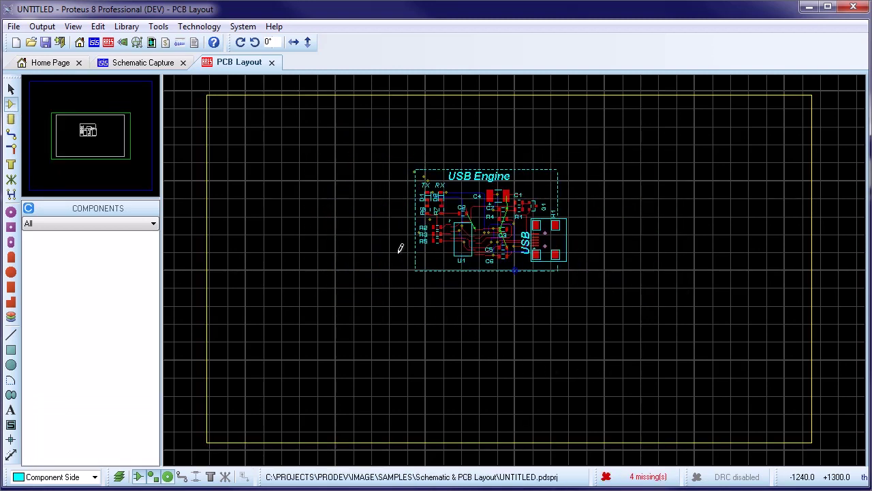
pyautogui.moveTo(385, 155); pyautogui.dragTo(601, 288)
# Turn on the track, via and zone selection filters so the selection includes the layout's copper
pyautogui.click(181, 476)
pyautogui.click(196, 476)
pyautogui.click(210, 476)
pyautogui.click(225, 477)
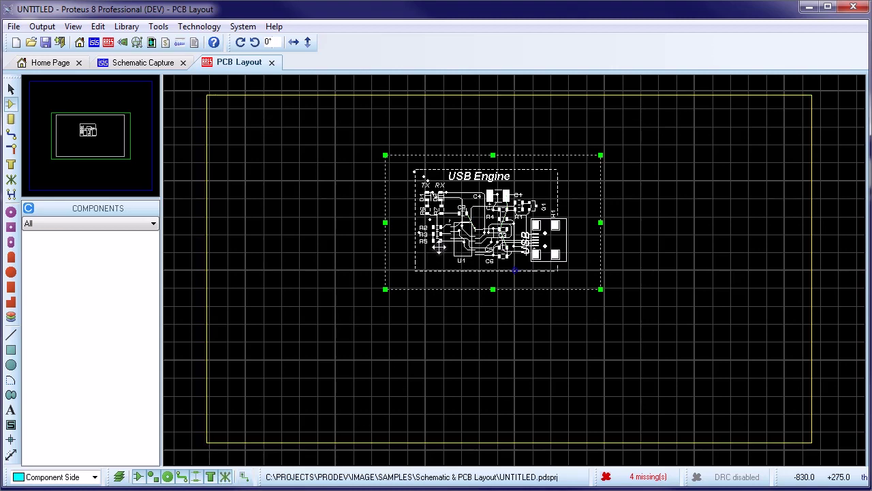
# Relocate the selected USB Engine layout to the lower-right corner of the board outline
pyautogui.hotkey('ctrl', 'c')
pyautogui.hotkey('ctrl', 'v')
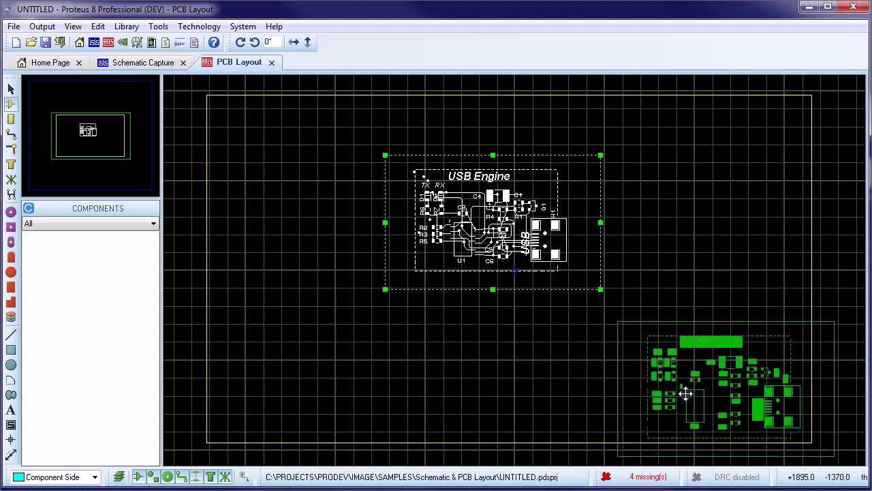
pyautogui.click(686, 392)
pyautogui.click(547, 407)
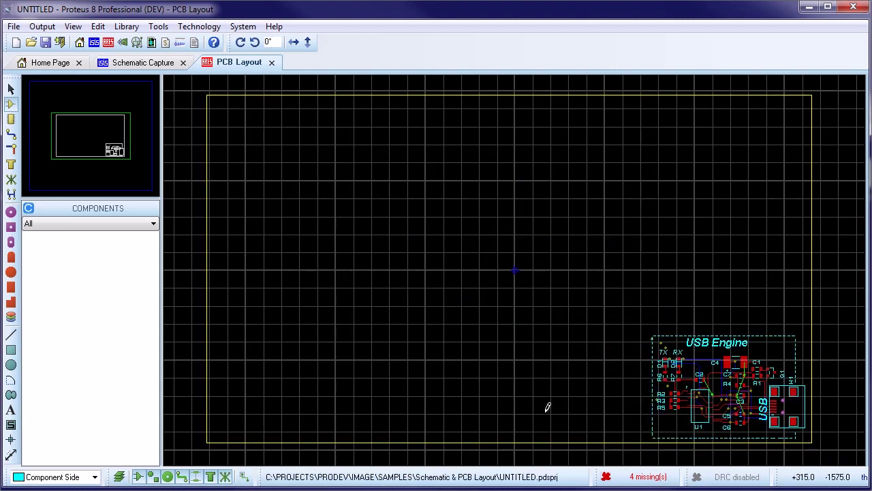
pyautogui.scroll(3, 759, 399)
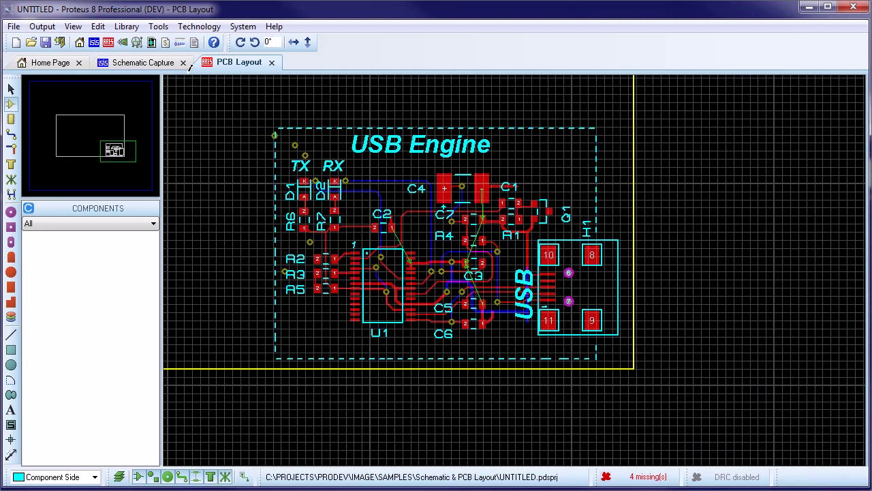
# In the Power Plane Generator, set the net to GND=POWER and the layer to Top Copper
pyautogui.click(158, 26)
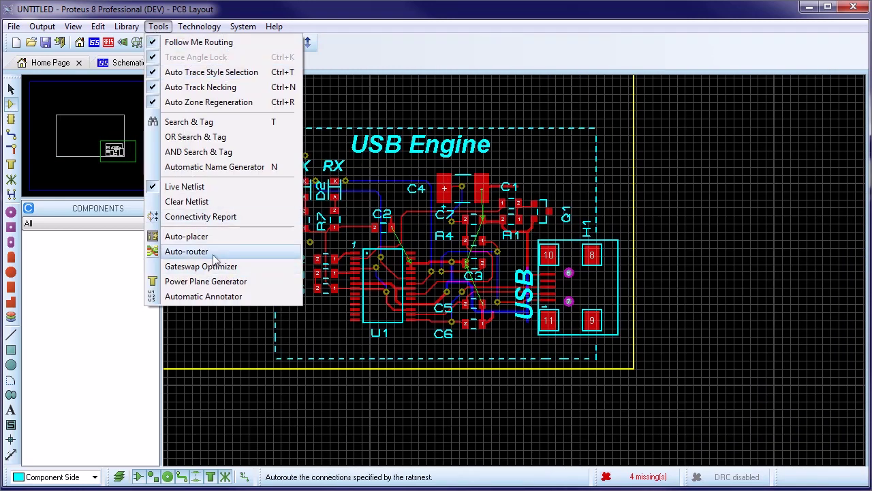
pyautogui.click(218, 282)
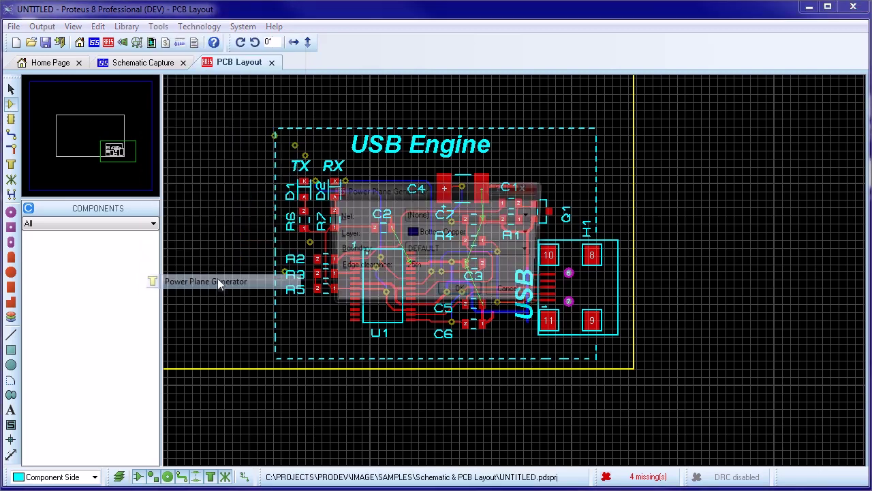
pyautogui.click(462, 216)
pyautogui.click(460, 244)
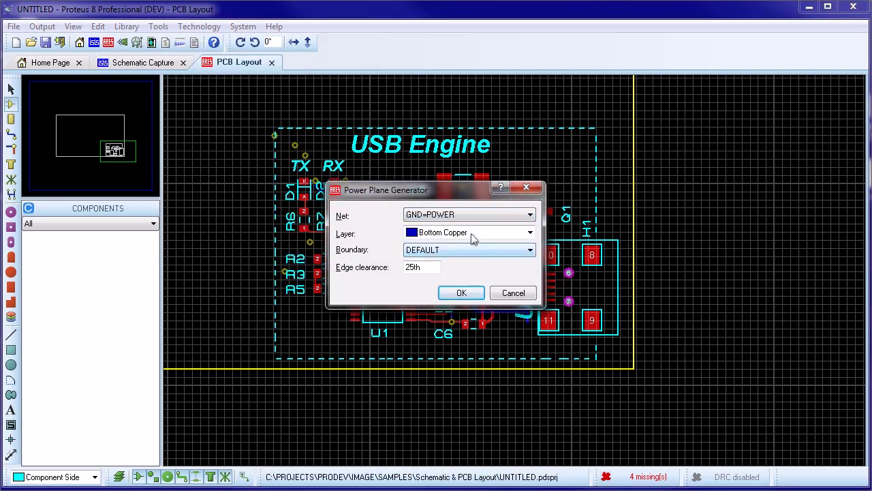
pyautogui.click(472, 235)
pyautogui.click(473, 244)
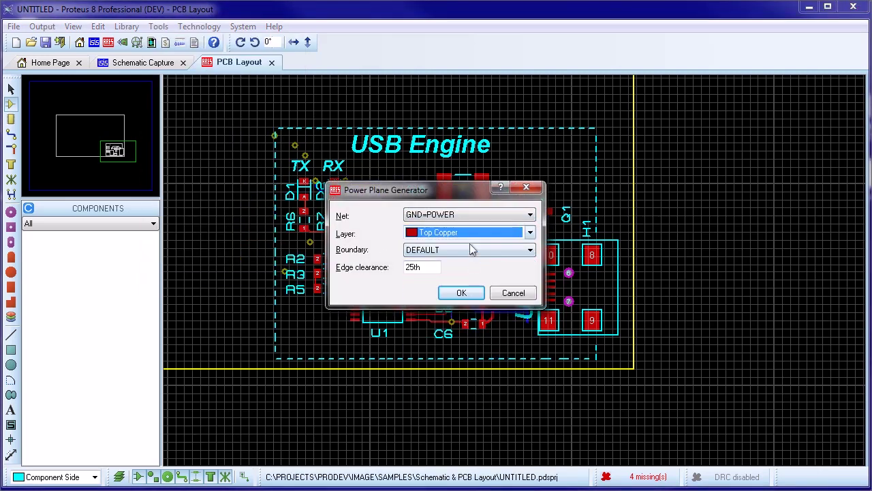
# Generate the ground plane and route a GND track from C2 through a via to C2 pin 1
pyautogui.click(461, 292)
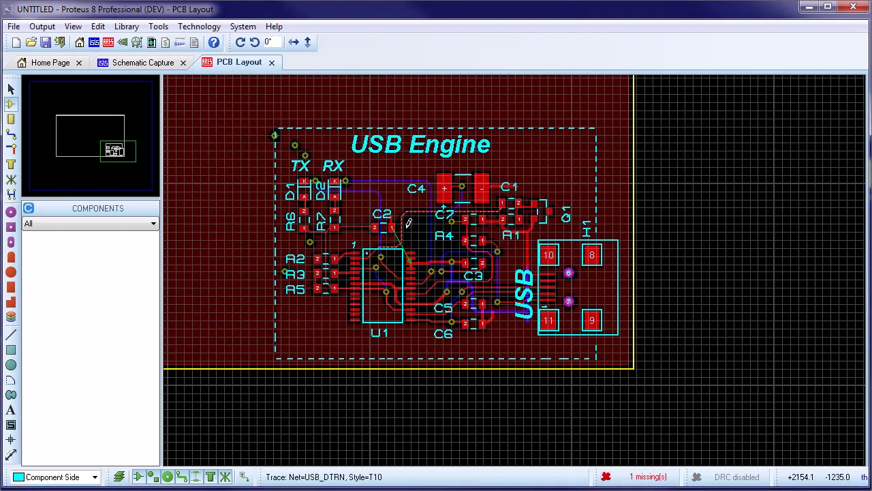
pyautogui.scroll(3, 550, 337)
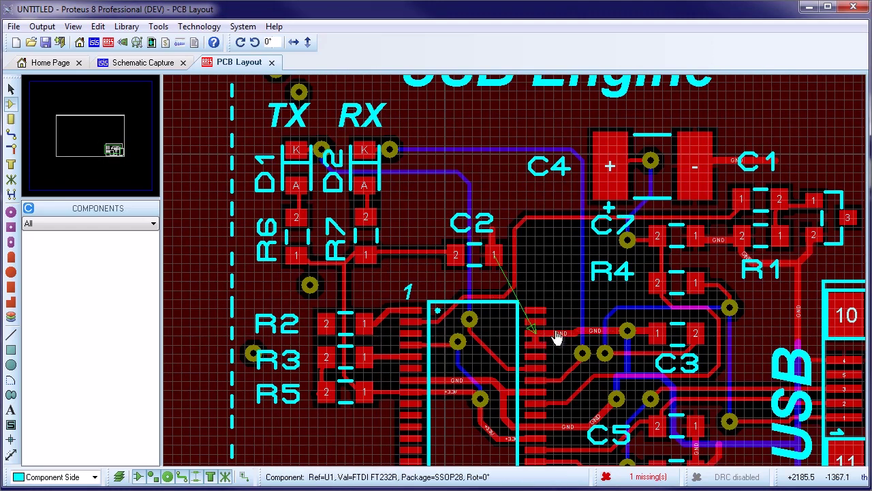
pyautogui.click(13, 135)
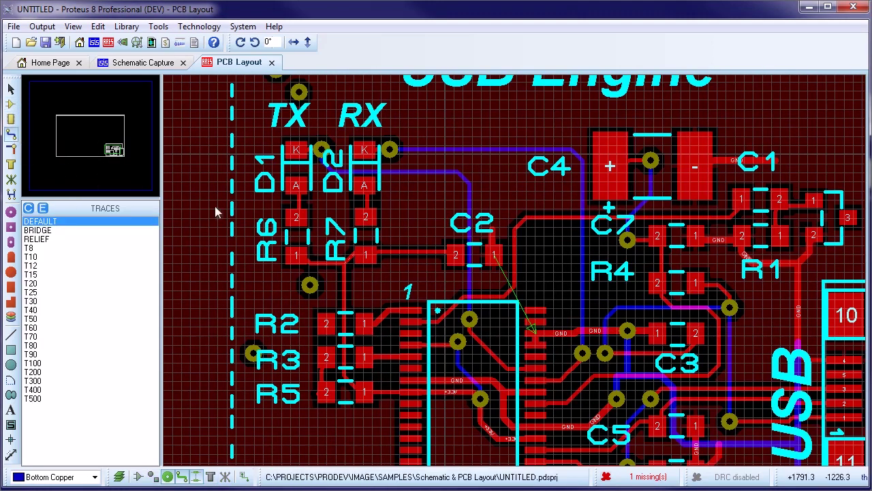
pyautogui.click(566, 330)
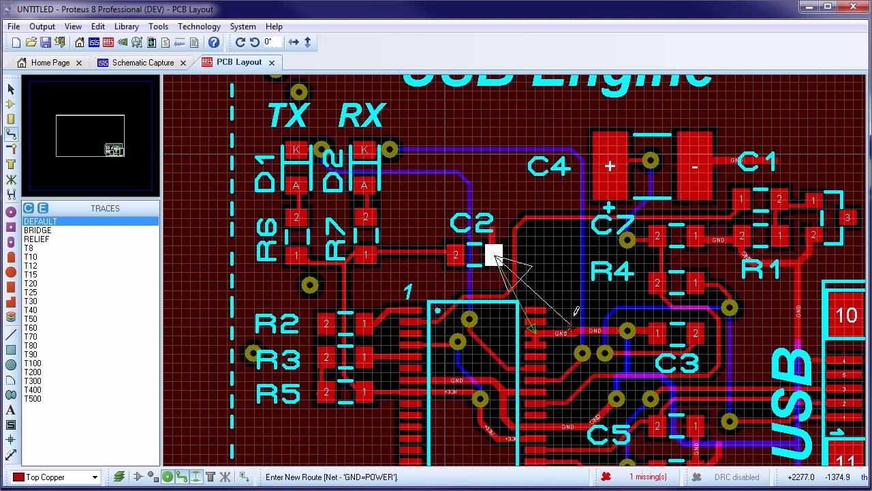
pyautogui.doubleClick(545, 254)
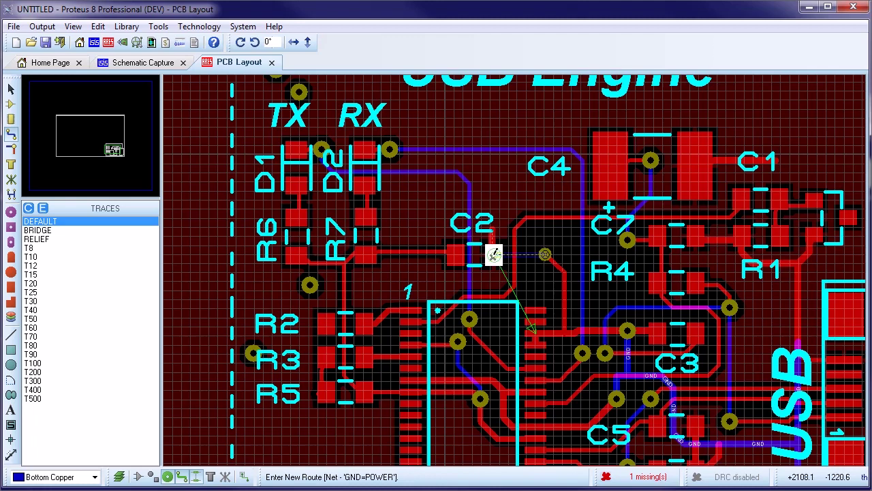
pyautogui.click(494, 254)
pyautogui.scroll(-1, 576, 302)
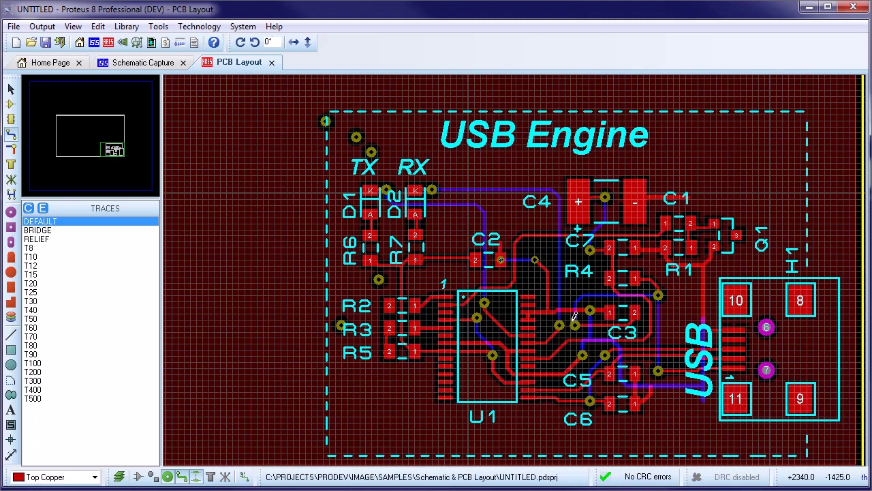
# Delete the stray vias near the board corner, TX, R3 and R6
pyautogui.rightClick(355, 137)
pyautogui.rightClick(355, 137)
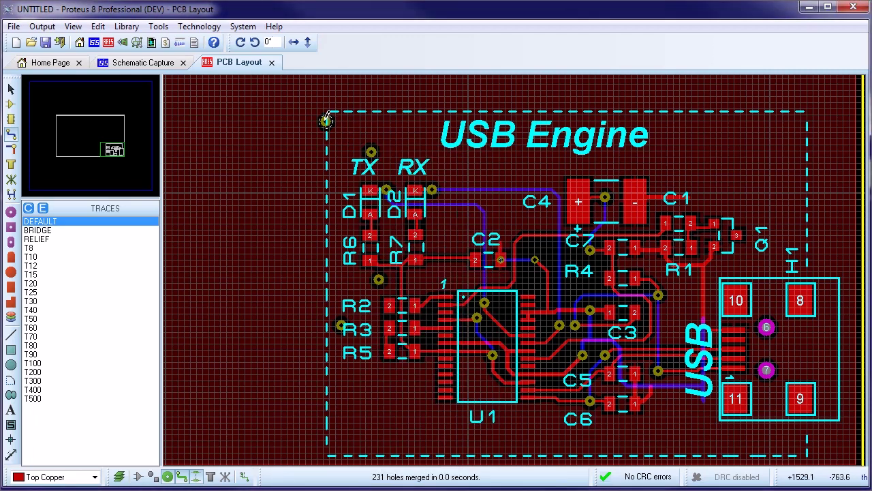
pyautogui.rightClick(325, 121)
pyautogui.rightClick(326, 120)
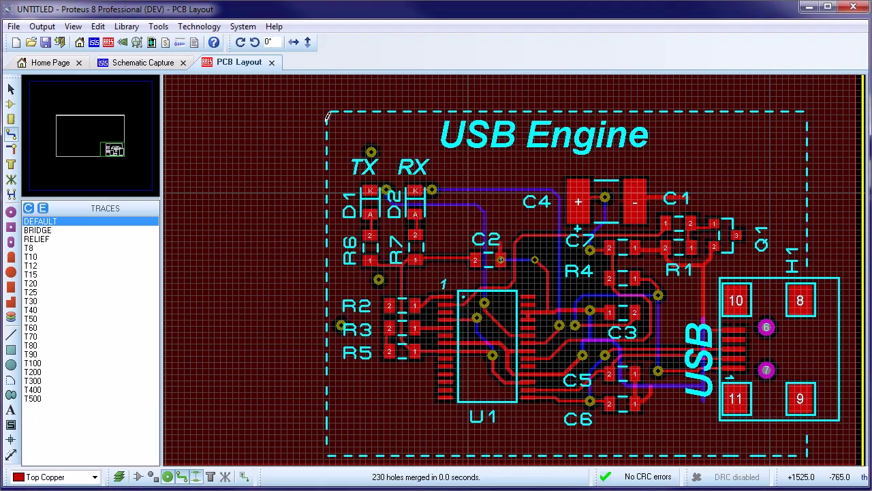
pyautogui.rightClick(372, 149)
pyautogui.rightClick(372, 150)
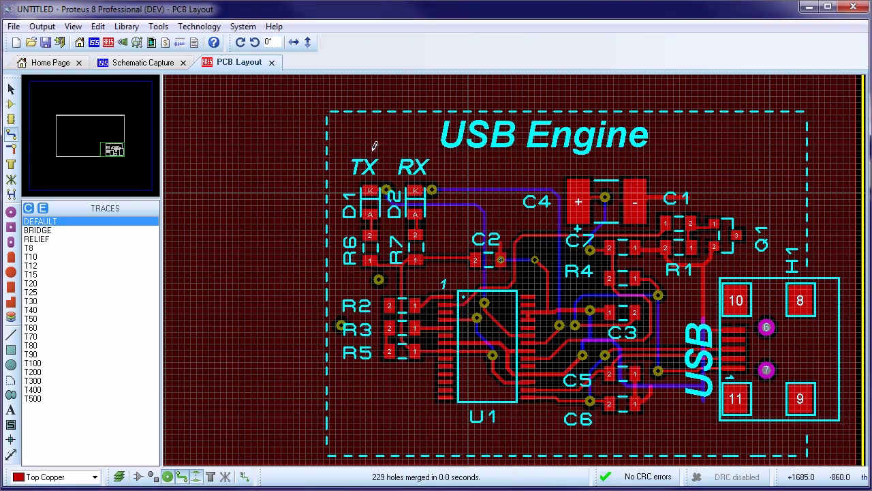
pyautogui.rightClick(341, 325)
pyautogui.rightClick(341, 324)
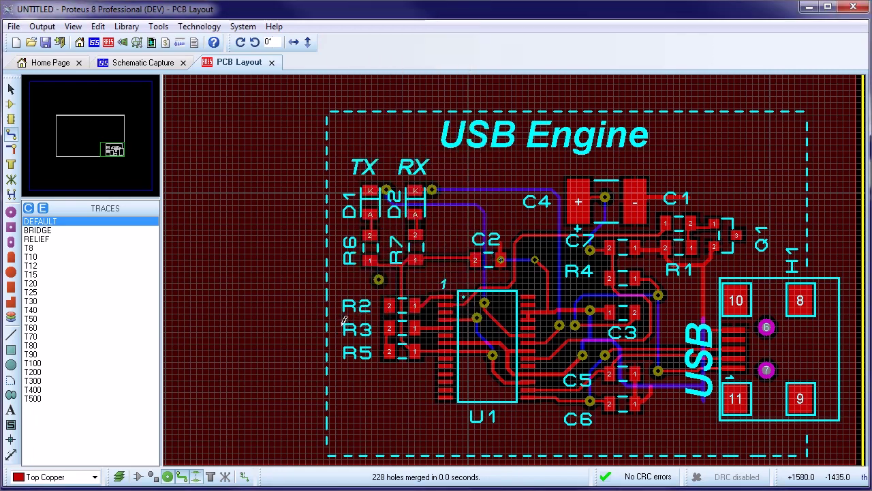
pyautogui.rightClick(379, 278)
pyautogui.rightClick(380, 278)
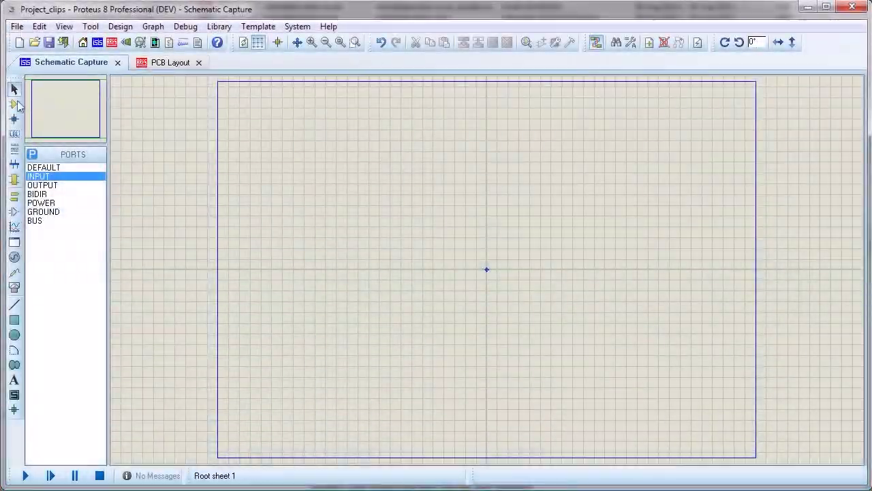
# Draw a subcircuit block with an input port on the left and a mirrored output port on the right
pyautogui.click(13, 179)
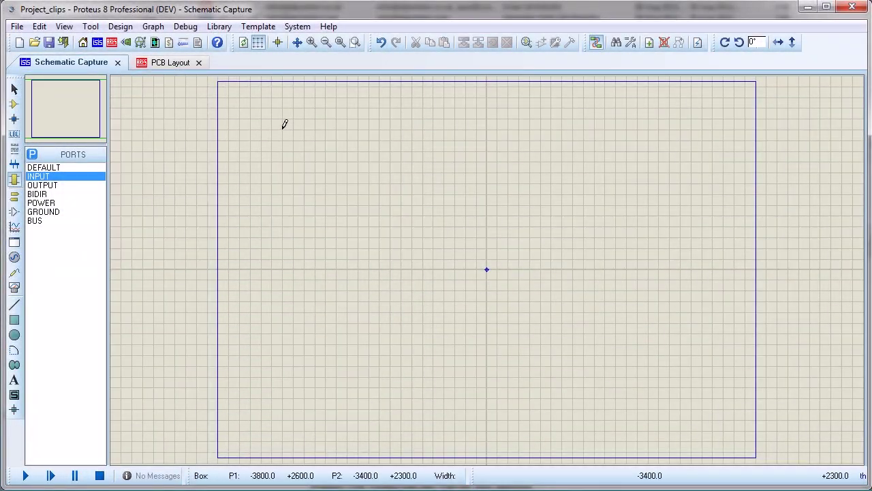
pyautogui.moveTo(352, 197); pyautogui.dragTo(349, 194)
pyautogui.press('F6')
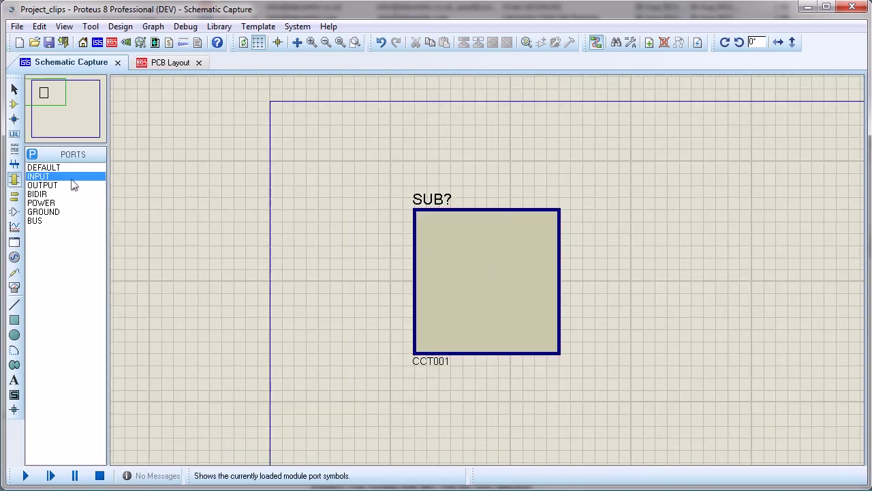
pyautogui.click(41, 176)
pyautogui.click(413, 280)
pyautogui.click(68, 185)
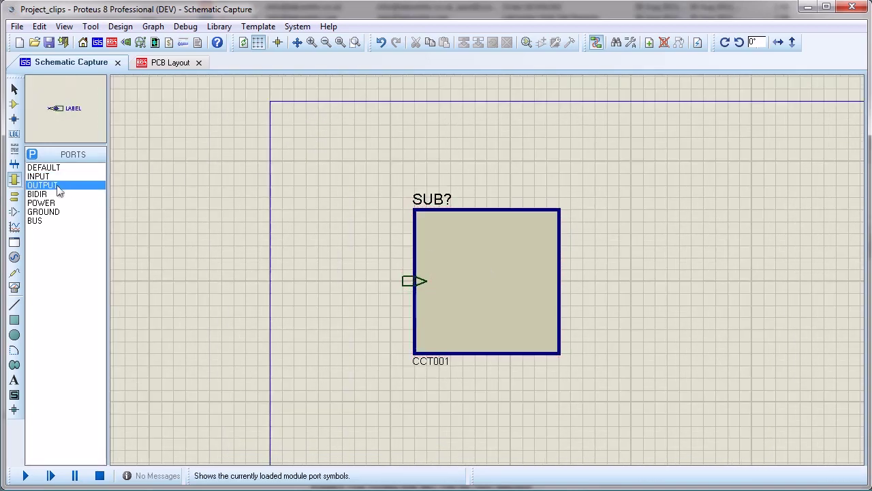
pyautogui.click(560, 278)
pyautogui.rightClick(560, 279)
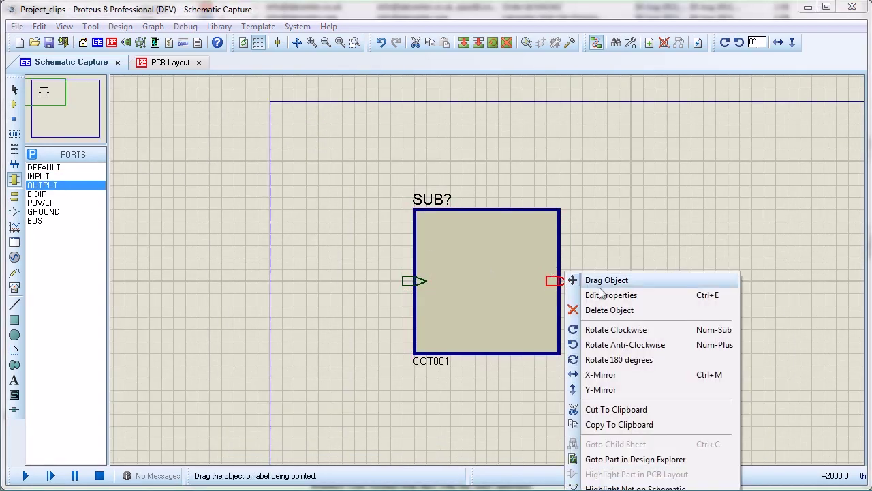
pyautogui.click(622, 374)
# Label the input port IN_CH and the output port OUT_CH
pyautogui.rightClick(417, 280)
pyautogui.click(485, 297)
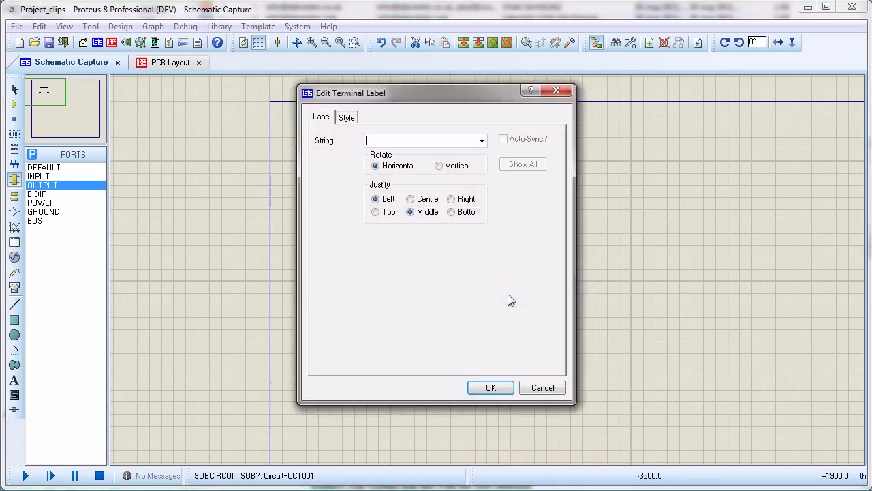
pyautogui.write('IN_CH')
pyautogui.press('Return')
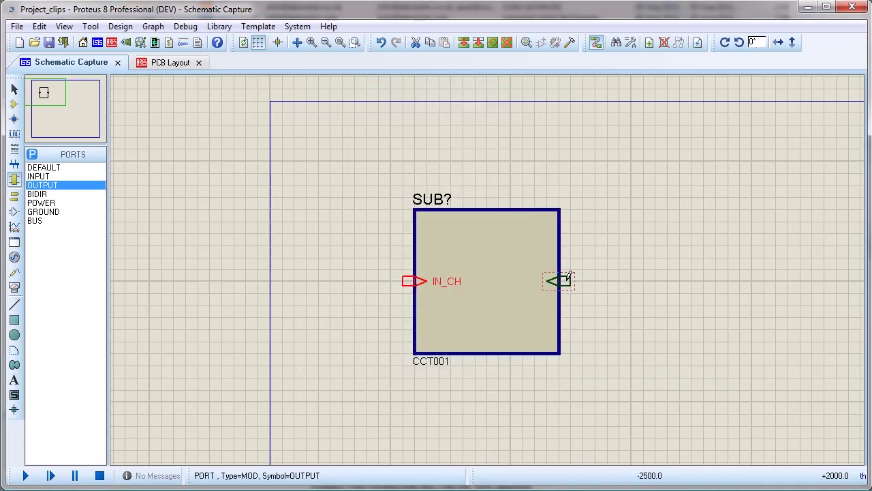
pyautogui.rightClick(576, 276)
pyautogui.click(626, 297)
pyautogui.write('OUT_CH')
pyautogui.press('Return')
# Name the block PROTECTION with circuit name PROTECTION_CIRCUIT
pyautogui.rightClick(466, 233)
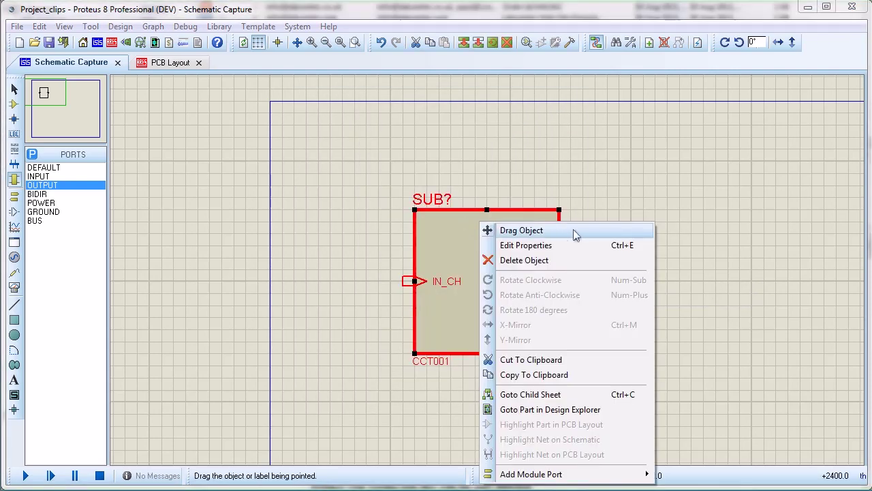
pyautogui.click(577, 245)
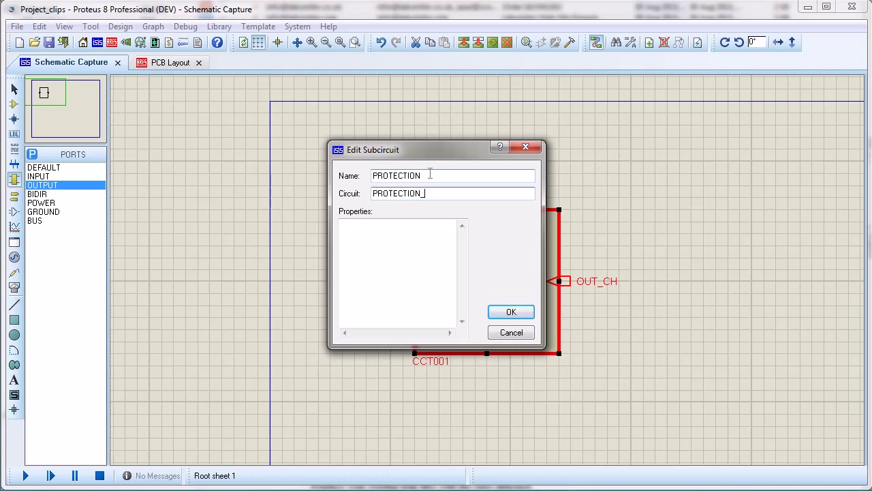
pyautogui.press('Return')
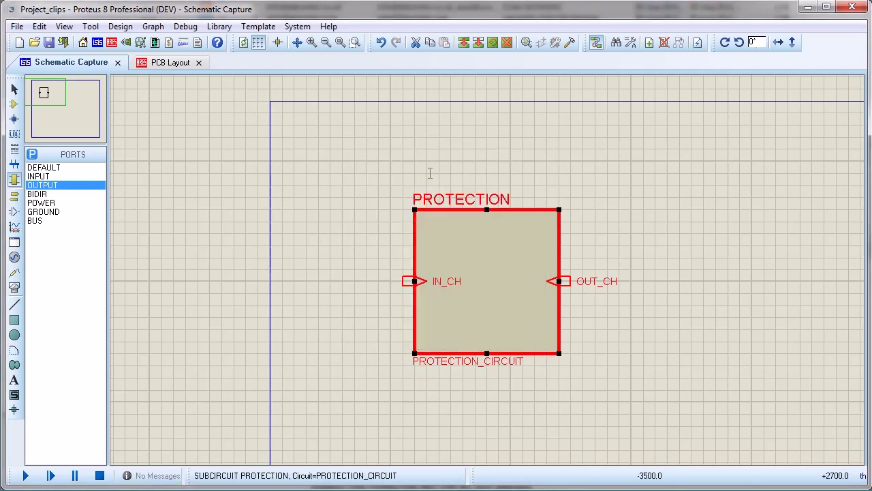
pyautogui.scroll(-2, 485, 267)
pyautogui.click(498, 226)
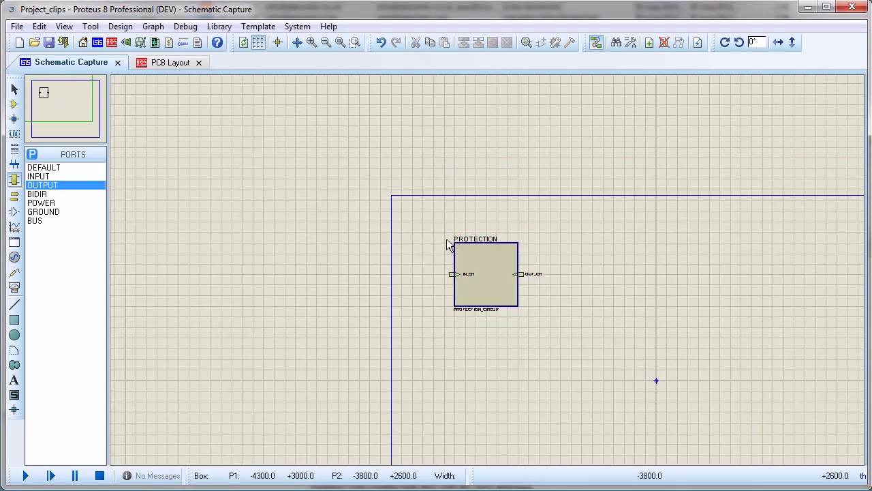
# Block-copy the PROTECTION subcircuit three times to the right
pyautogui.moveTo(538, 305); pyautogui.dragTo(562, 335)
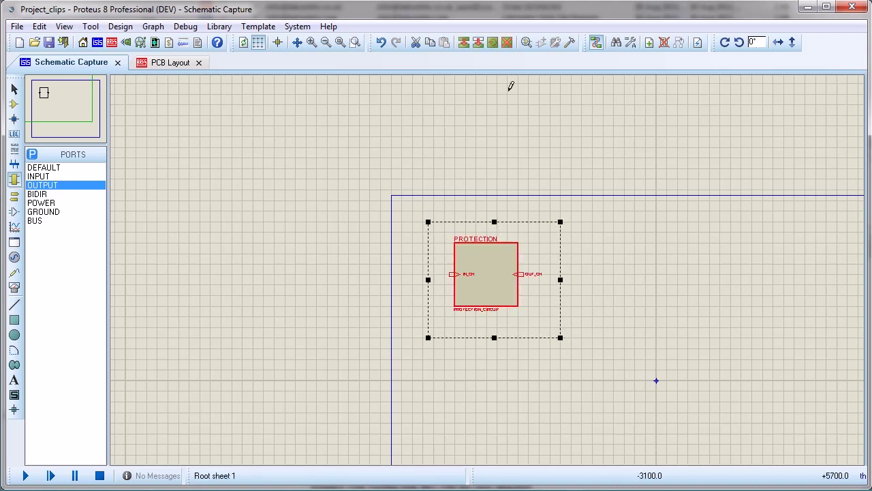
pyautogui.click(464, 43)
pyautogui.click(666, 338)
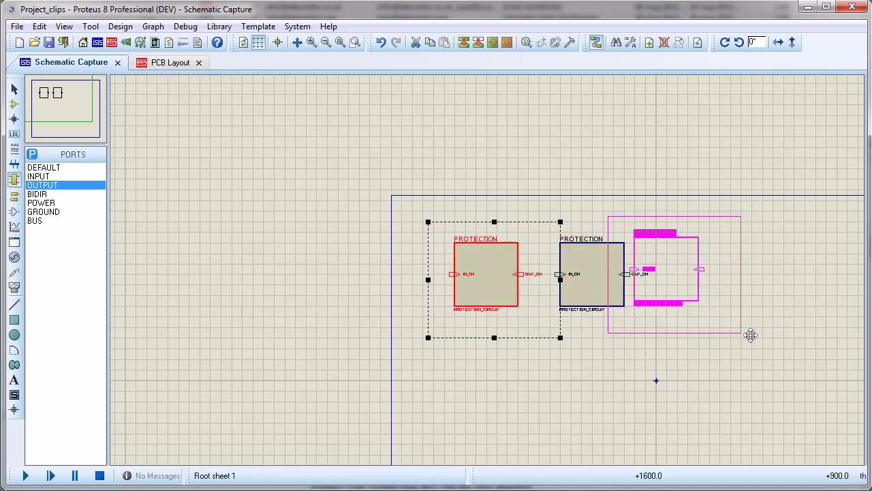
pyautogui.click(772, 338)
pyautogui.click(815, 336)
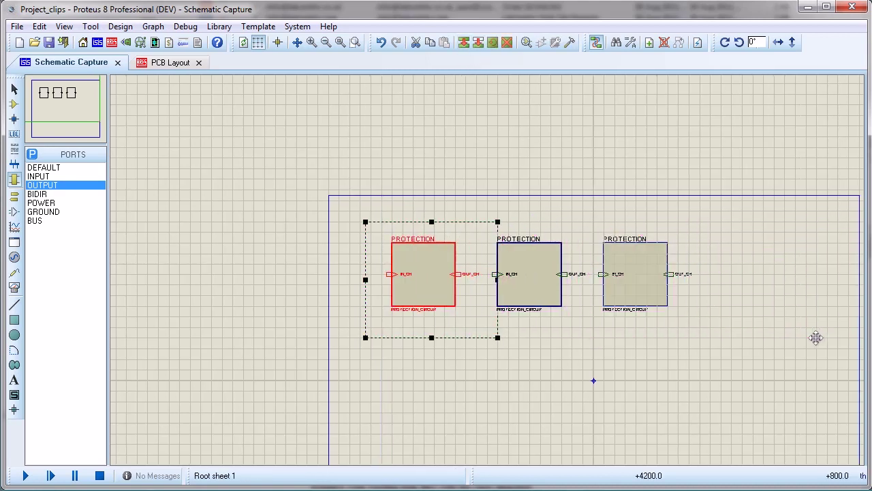
# Rename the first two blocks PROTECTION1 and PROTECTION2
pyautogui.rightClick(417, 251)
pyautogui.click(475, 272)
pyautogui.click(441, 174)
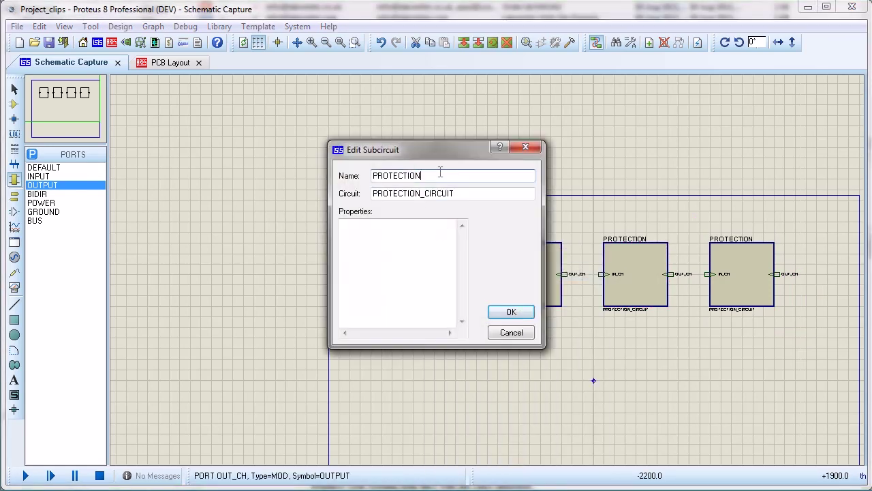
pyautogui.click(510, 312)
pyautogui.rightClick(552, 247)
pyautogui.click(600, 269)
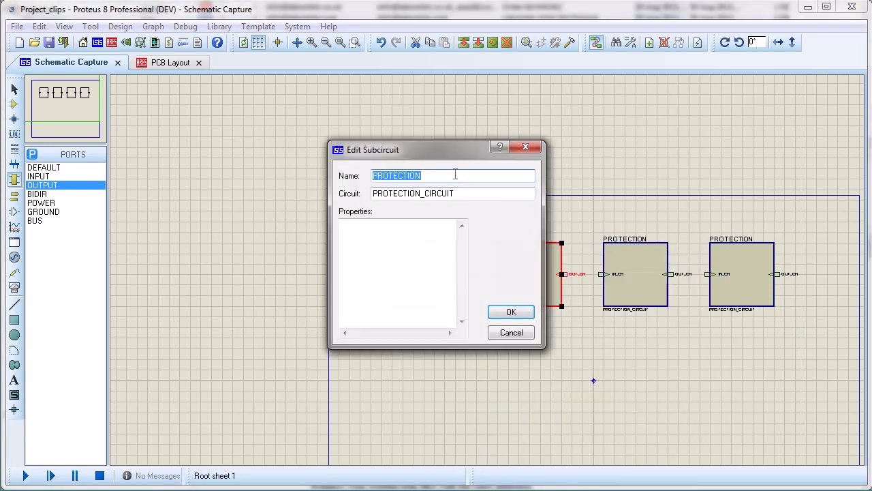
pyautogui.click(512, 312)
# Rename the remaining blocks PROTECTION3 and PROTECTION4, then fit the whole sheet in view
pyautogui.rightClick(660, 251)
pyautogui.click(682, 277)
pyautogui.click(486, 179)
pyautogui.write('3')
pyautogui.click(511, 312)
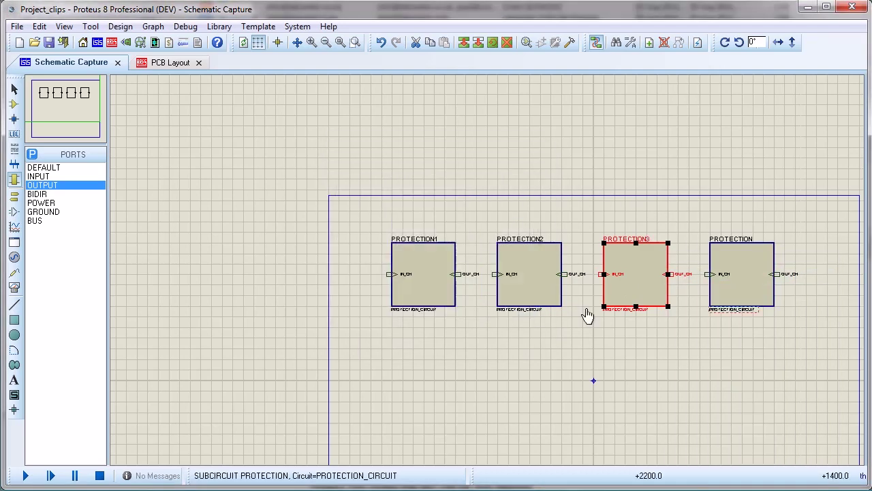
pyautogui.rightClick(731, 251)
pyautogui.click(600, 278)
pyautogui.click(444, 177)
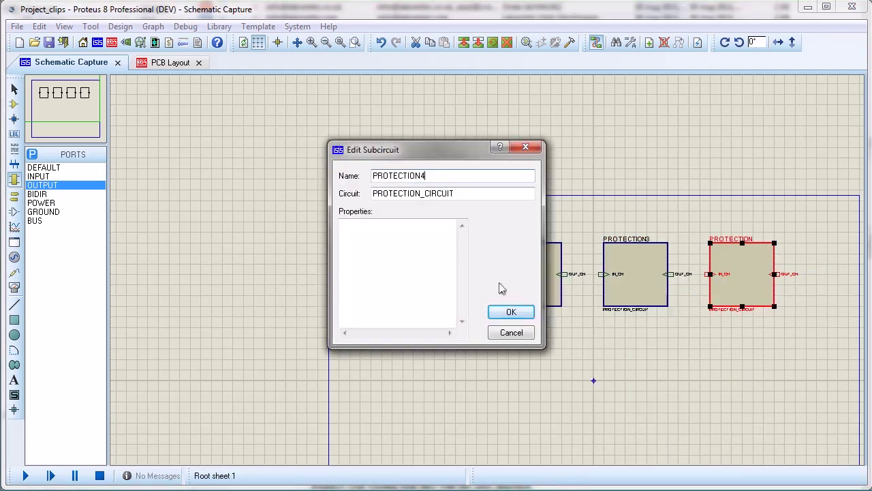
pyautogui.click(509, 311)
pyautogui.click(563, 354)
pyautogui.press('F8')
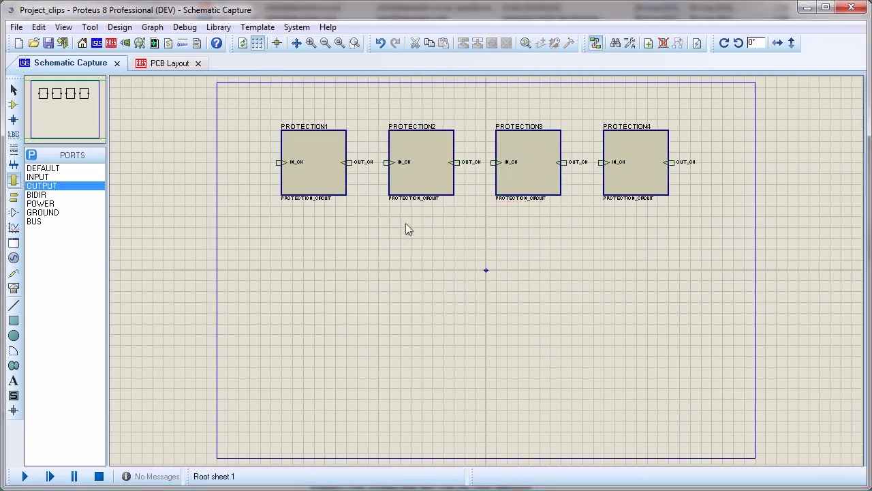
pyautogui.rightClick(328, 144)
# Import Protection_circuit.pdsclip into PROTECTION1's child sheet and go back to the root sheet
pyautogui.click(380, 314)
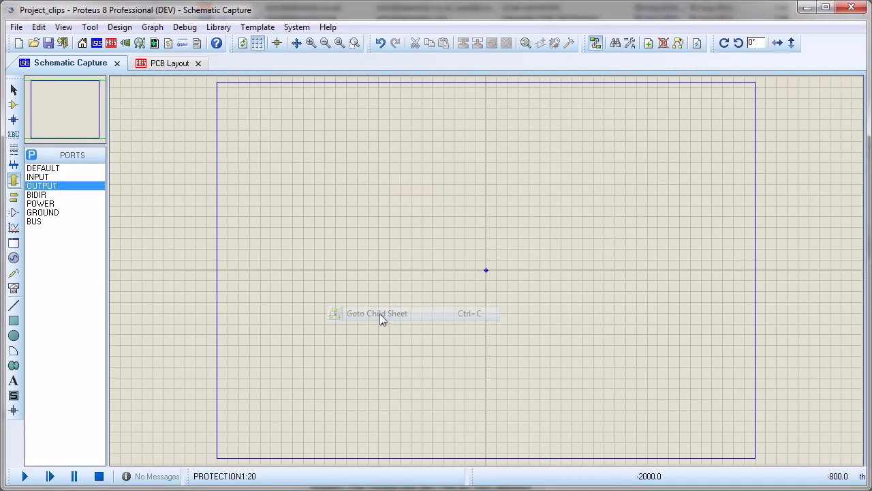
pyautogui.click(16, 27)
pyautogui.click(189, 190)
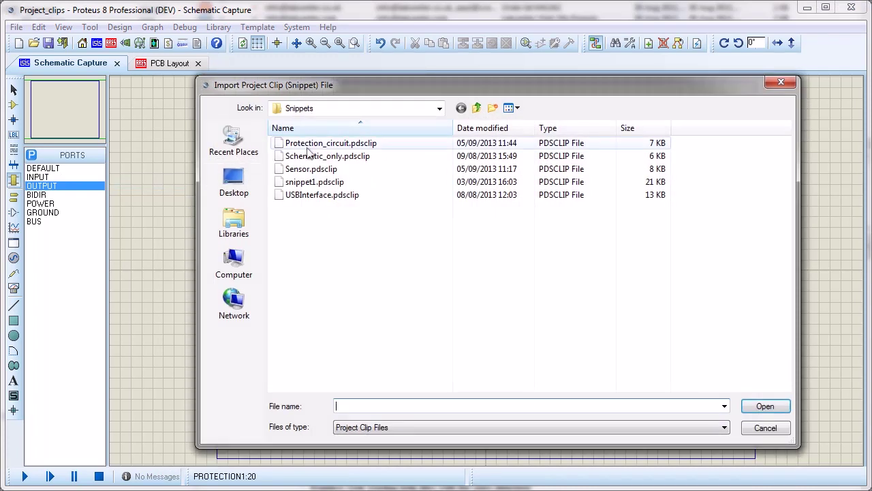
pyautogui.click(390, 146)
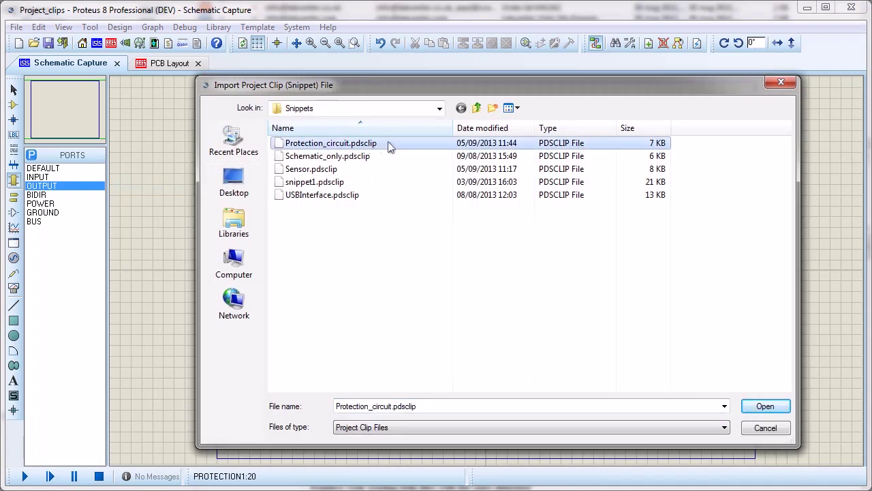
pyautogui.click(764, 407)
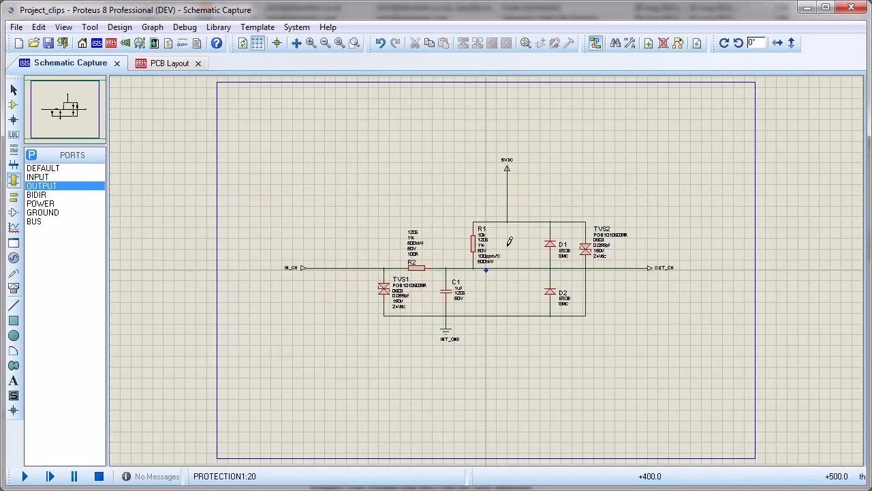
pyautogui.scroll(2, 489, 258)
pyautogui.click(678, 45)
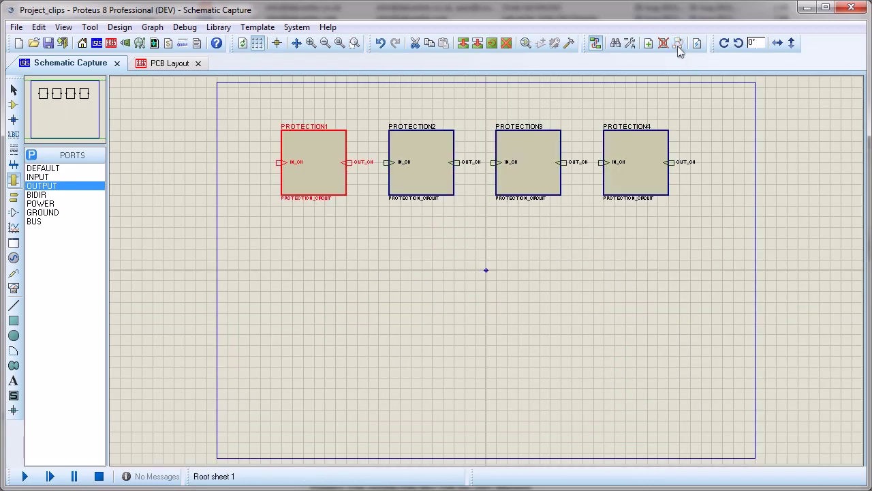
# View PROTECTION2's child sheet, then open the Design Explorer Physical Partlist View
pyautogui.rightClick(430, 146)
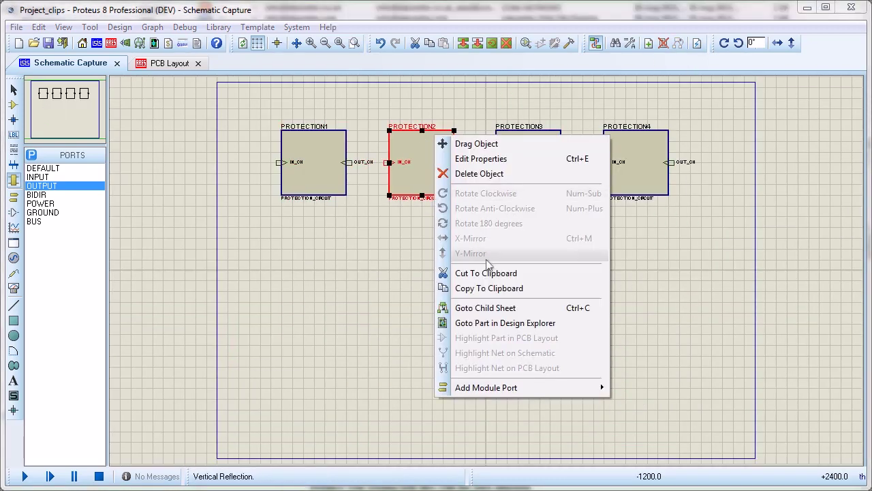
pyautogui.click(477, 308)
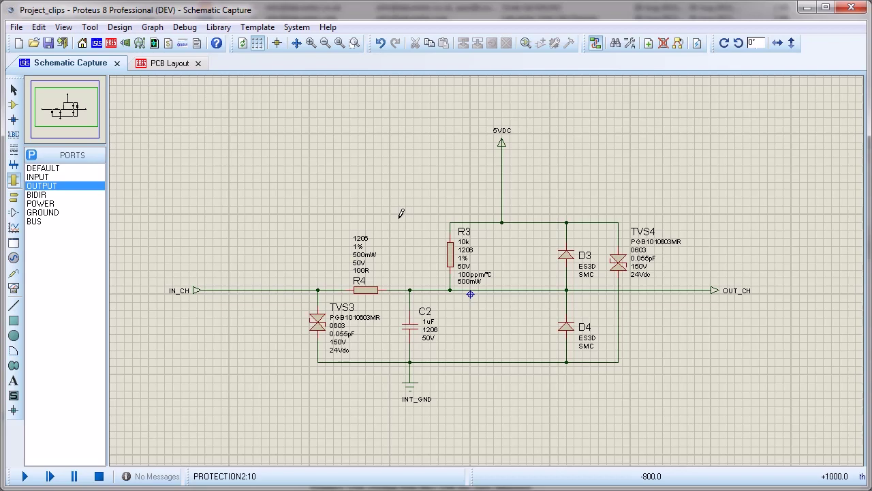
pyautogui.click(154, 44)
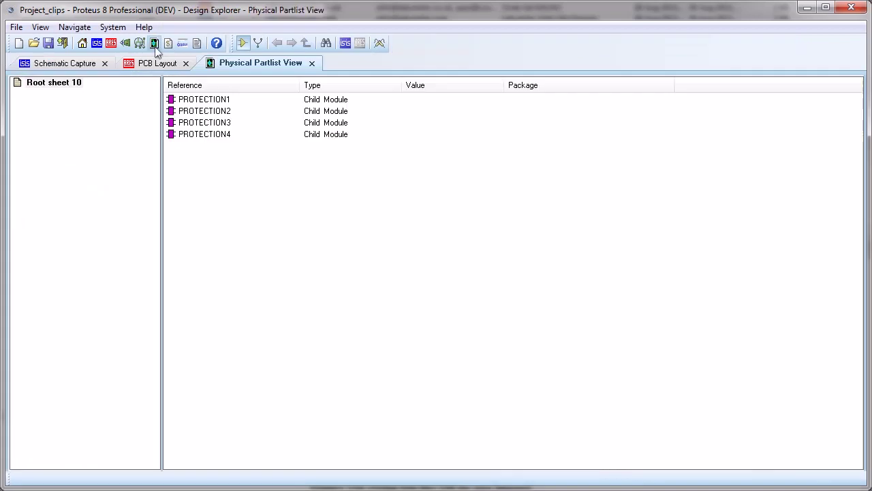
# Expand the root sheet and review the parts of PROTECTION1 through PROTECTION4 in turn
pyautogui.doubleClick(51, 83)
pyautogui.click(17, 93)
pyautogui.click(64, 93)
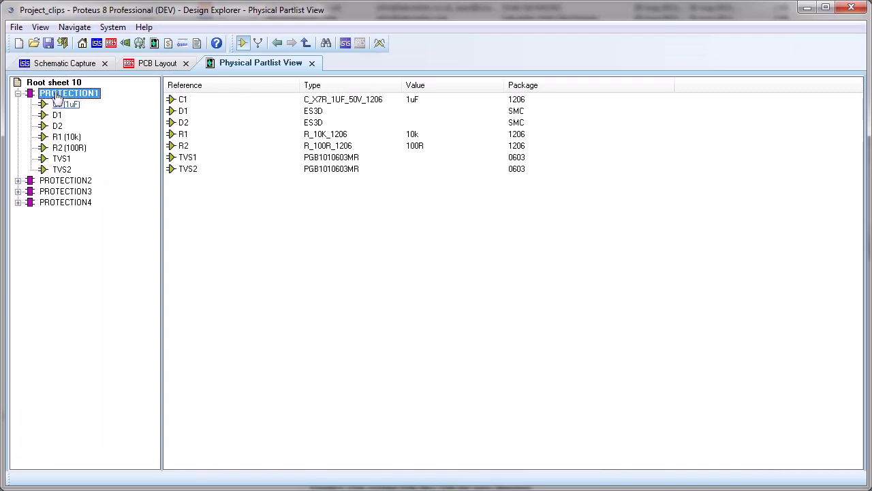
pyautogui.click(65, 180)
pyautogui.click(61, 116)
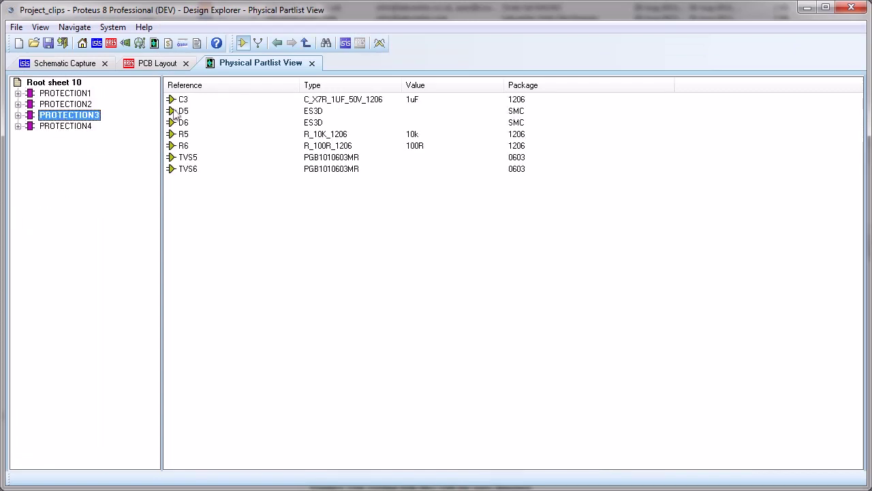
pyautogui.click(68, 127)
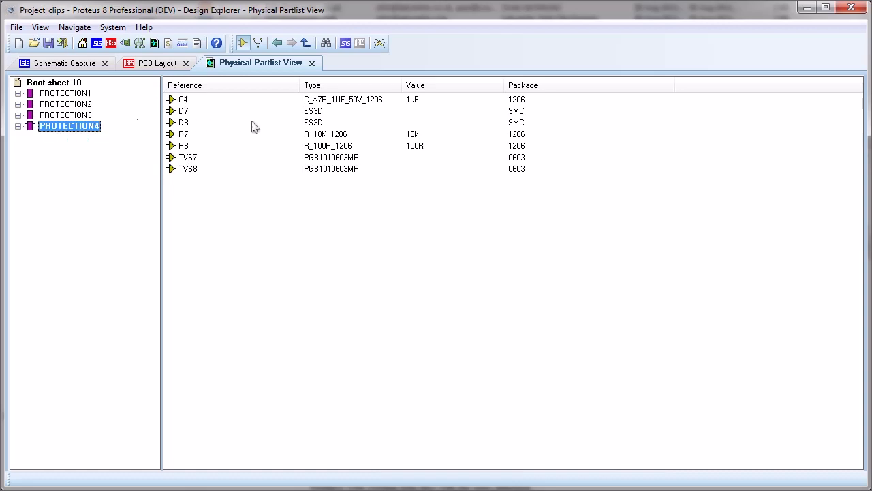
# Draw a rectangular board outline on the Board Edge layer in the PCB layout
pyautogui.click(155, 66)
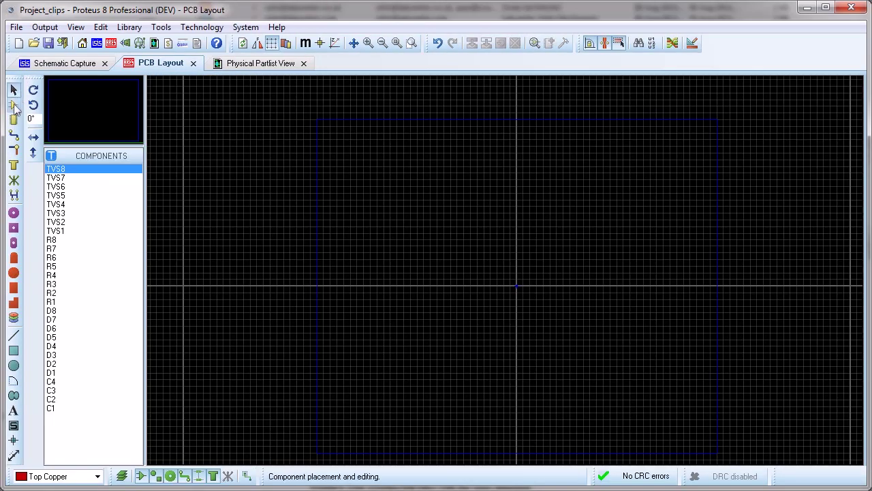
pyautogui.click(13, 350)
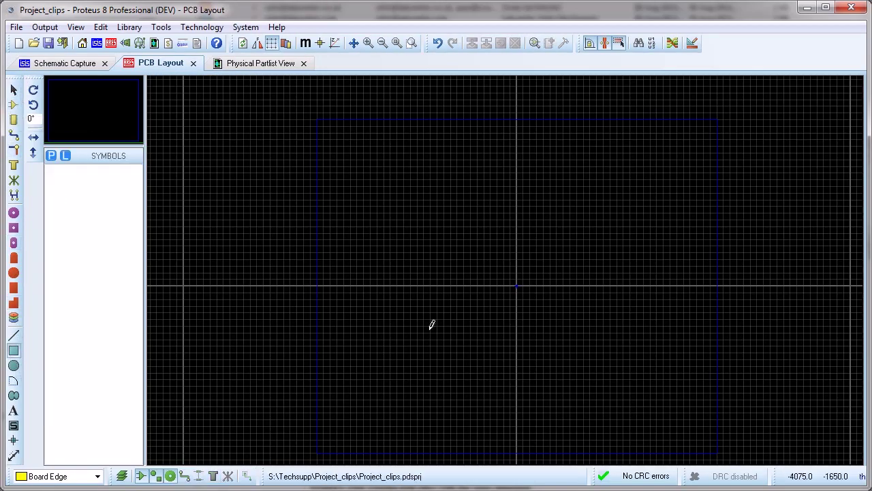
pyautogui.moveTo(362, 204); pyautogui.dragTo(692, 415)
# Place the C1, C2, C3 and C4 protection groups in a vertical column on the board
pyautogui.click(13, 104)
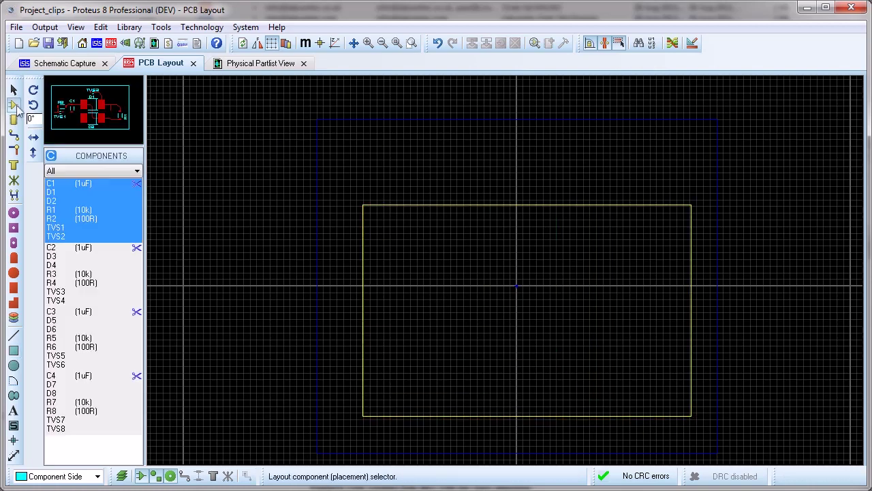
pyautogui.click(80, 257)
pyautogui.click(71, 335)
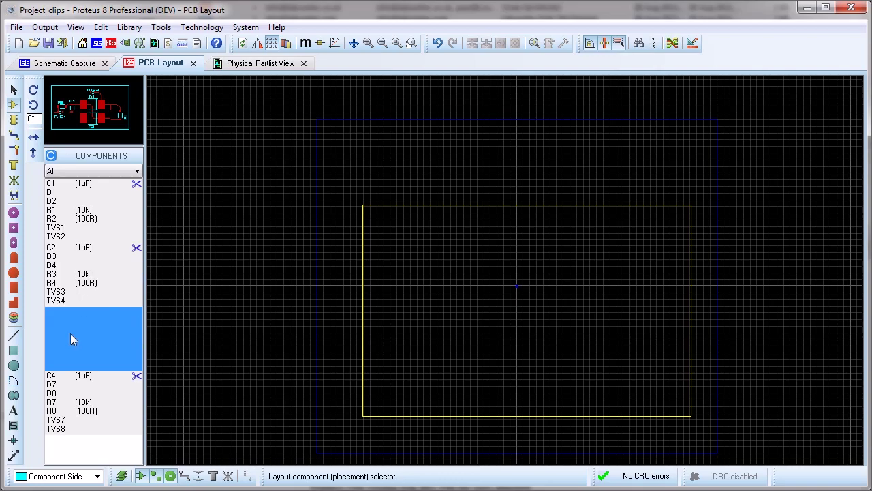
pyautogui.click(87, 407)
pyautogui.click(111, 185)
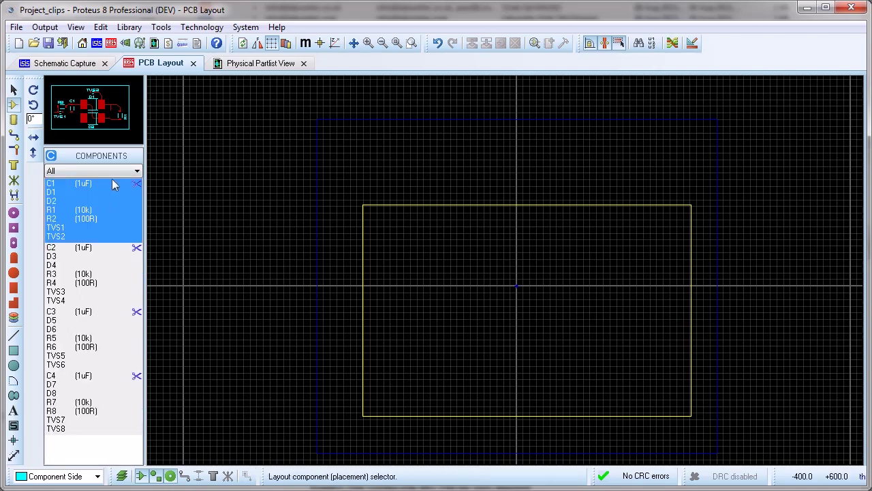
pyautogui.click(442, 235)
pyautogui.scroll(2, 504, 269)
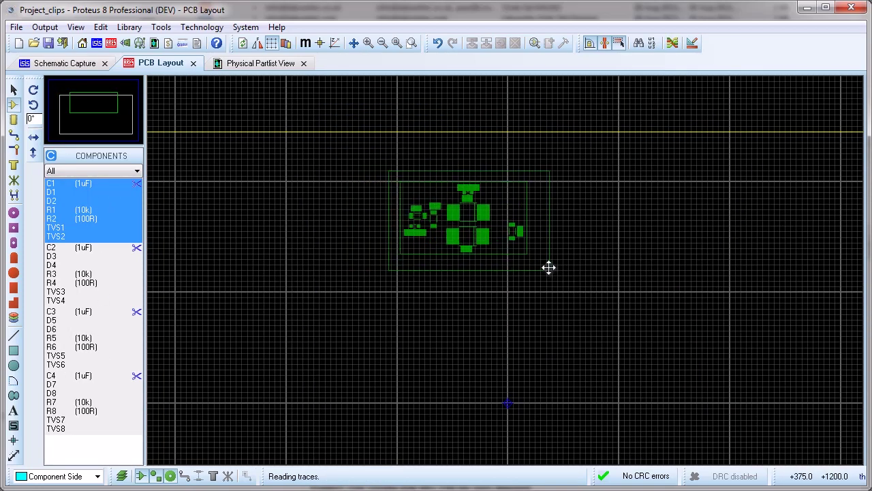
pyautogui.click(547, 265)
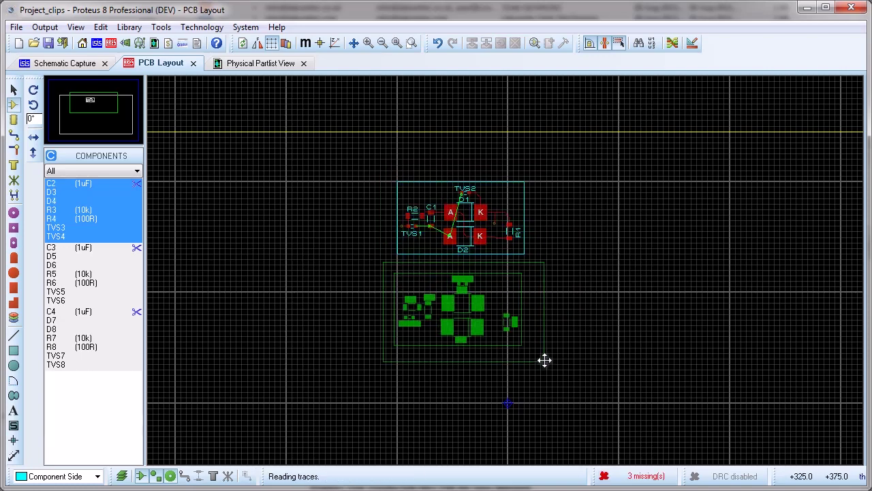
pyautogui.click(545, 354)
pyautogui.scroll(-1, 508, 342)
pyautogui.scroll(1, 509, 259)
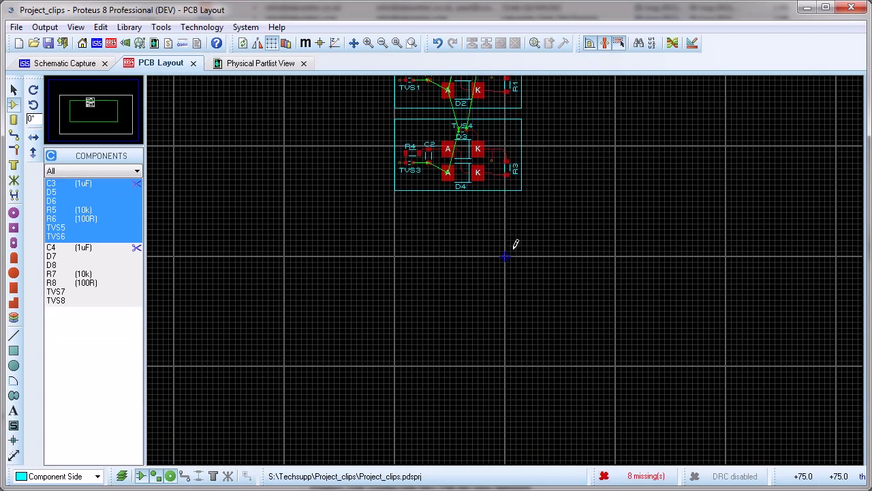
pyautogui.click(545, 290)
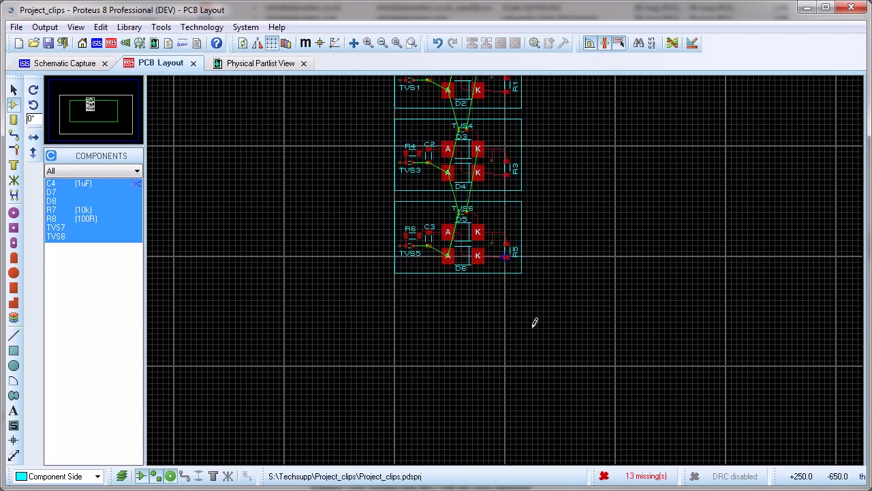
pyautogui.click(542, 371)
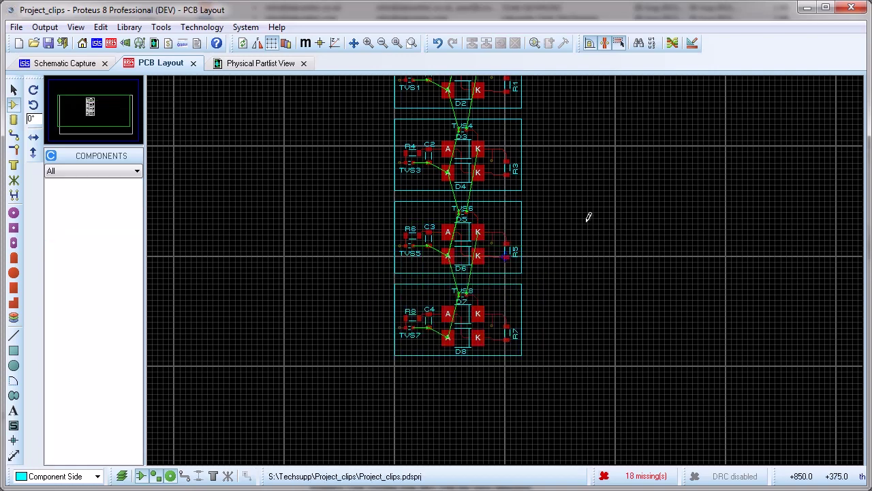
pyautogui.scroll(-2, 583, 220)
# Select the four stacked protection groups and set them down further left inside the board outline
pyautogui.moveTo(534, 159); pyautogui.dragTo(441, 322)
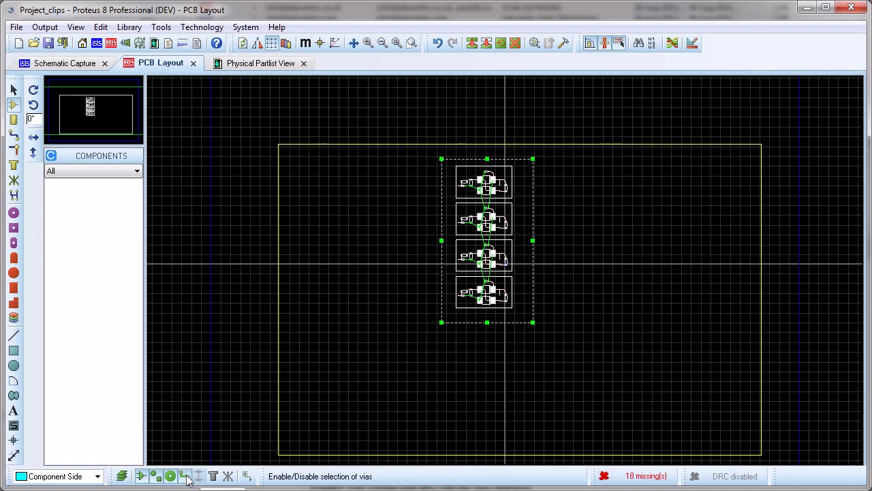
pyautogui.hotkey('ctrl', 'c')
pyautogui.hotkey('ctrl', 'v')
pyautogui.click(407, 222)
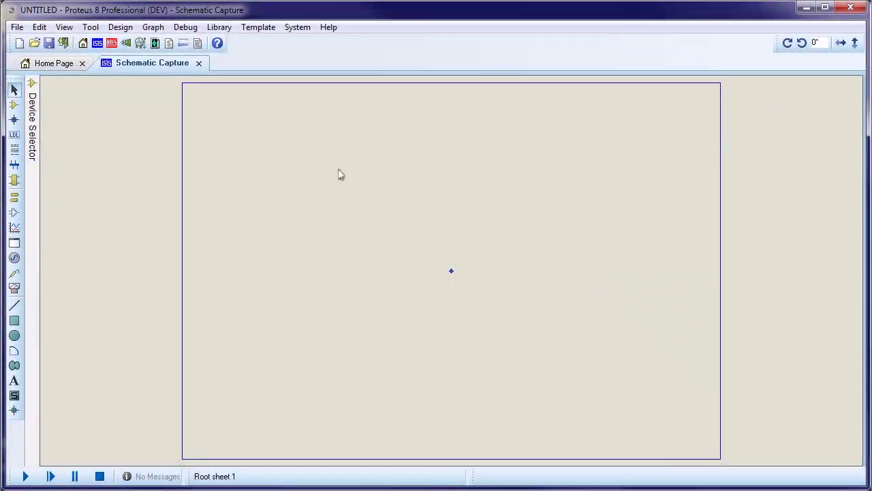
# Import the Arduino LCD Shield clip and place it at the sheet's top left
pyautogui.click(17, 27)
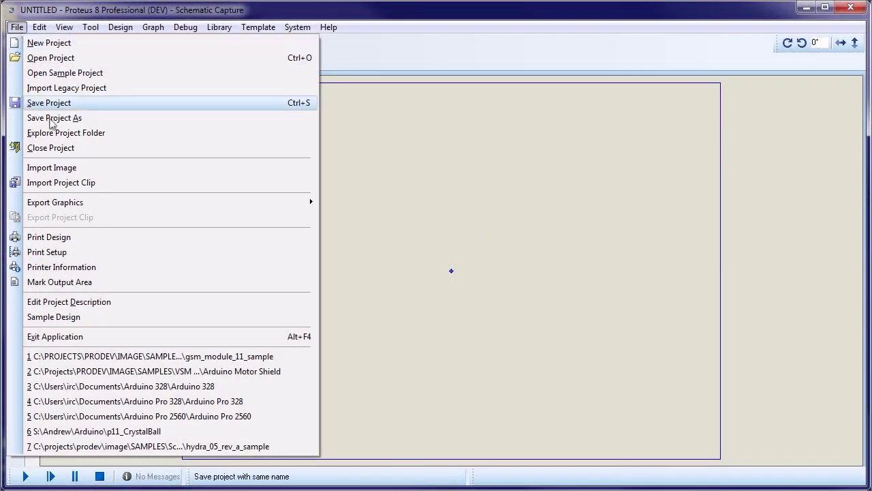
pyautogui.click(73, 189)
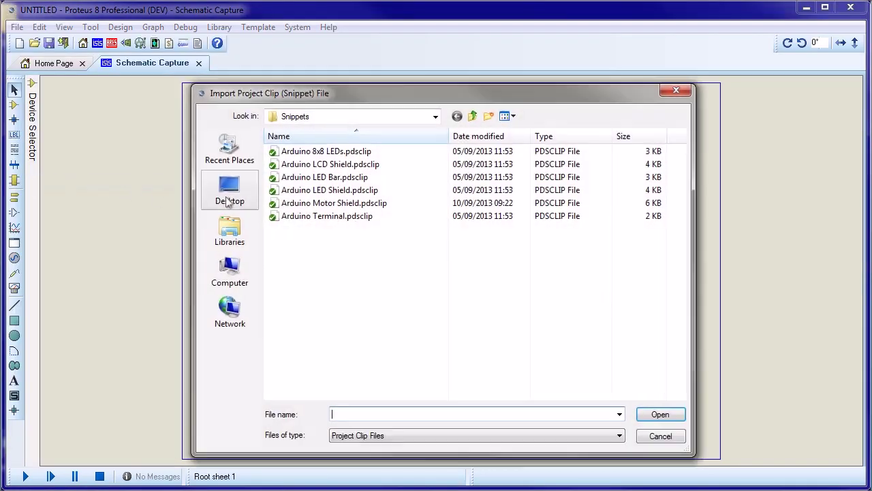
pyautogui.doubleClick(306, 169)
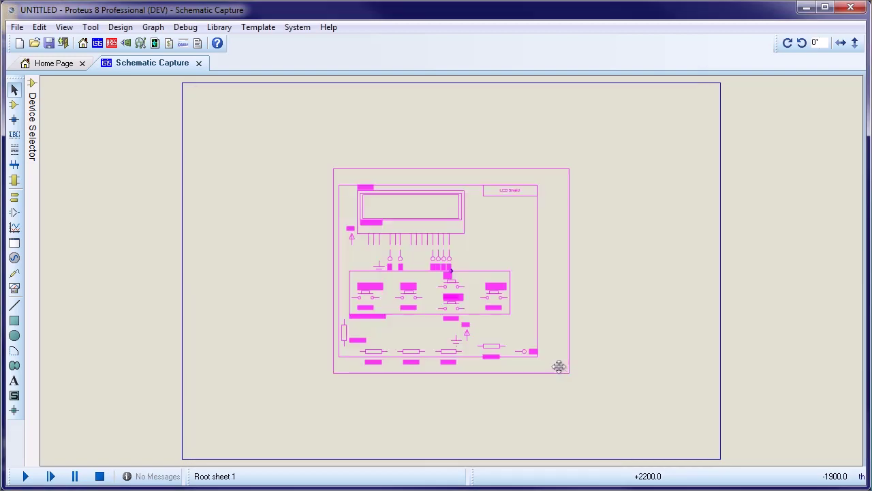
pyautogui.click(420, 285)
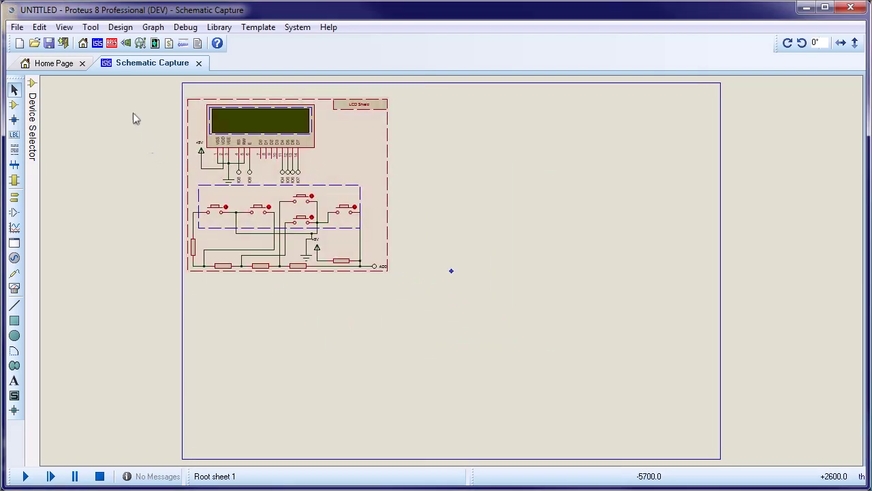
# Import the Arduino Motor Shield clip and place it below the LCD shield
pyautogui.click(16, 27)
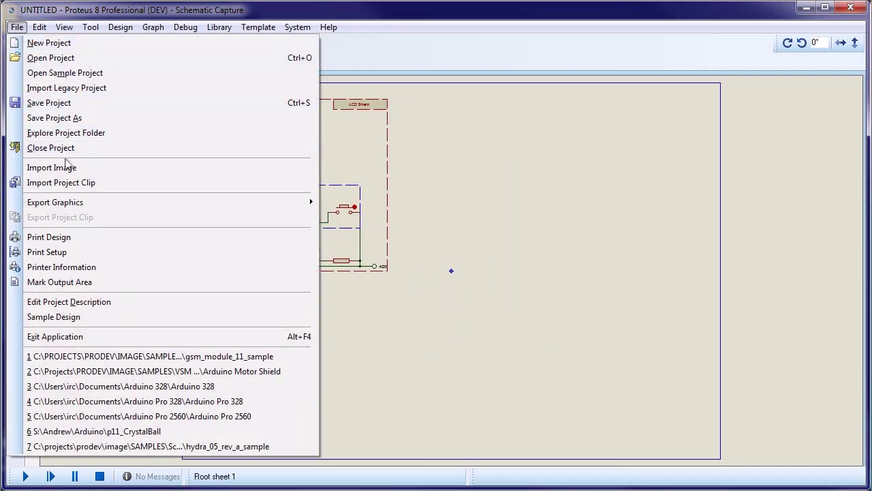
pyautogui.click(75, 182)
pyautogui.doubleClick(334, 203)
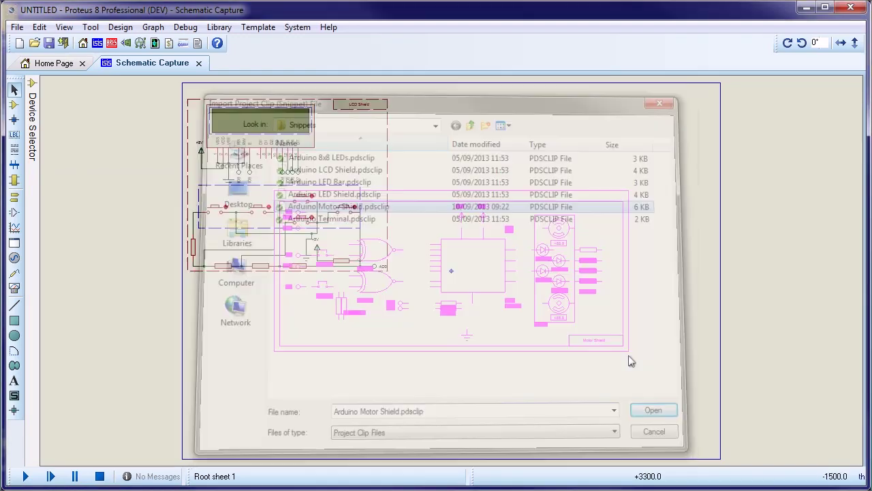
pyautogui.click(616, 443)
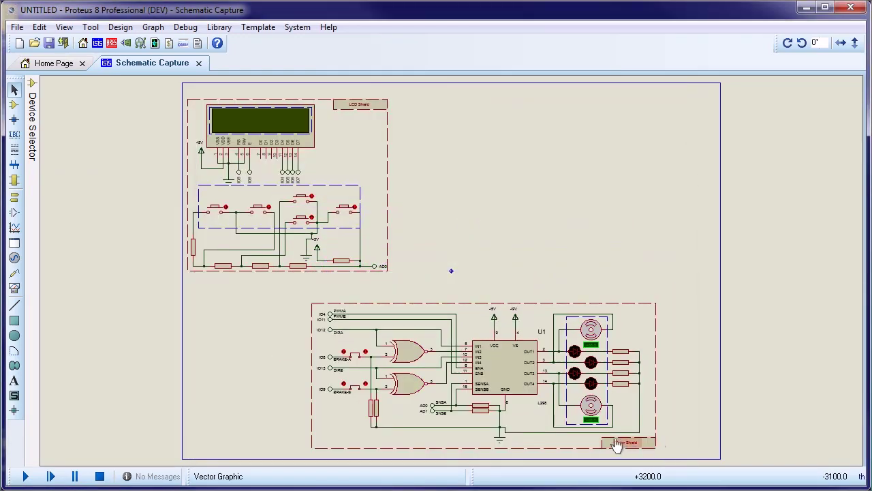
# Import the Arduino Terminal clip
pyautogui.click(16, 27)
pyautogui.click(54, 181)
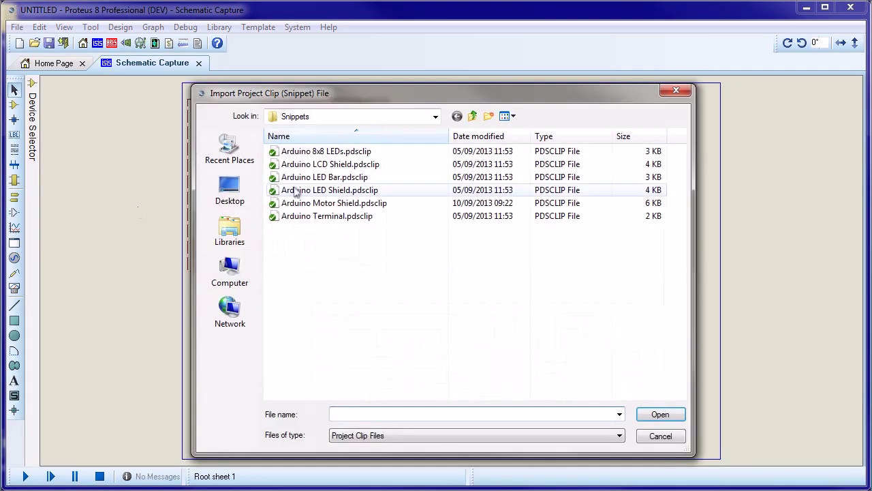
pyautogui.doubleClick(370, 219)
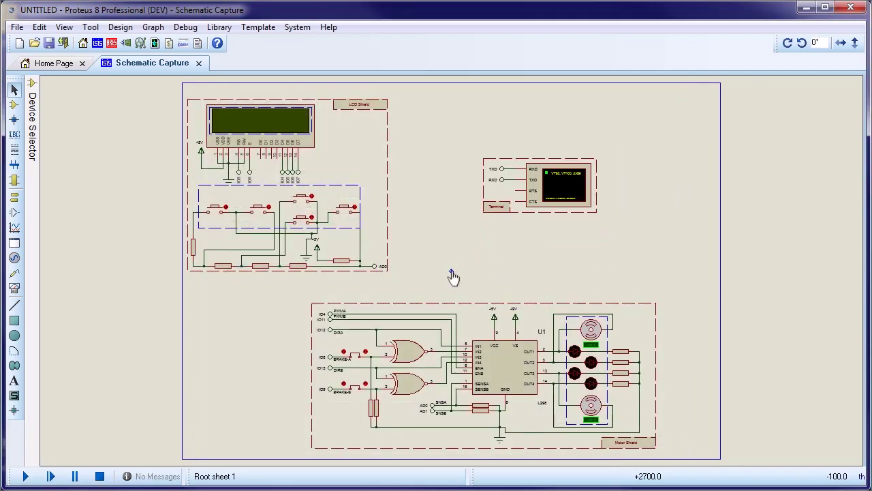
# Select the motor shield circuit and export it as a project clip named test
pyautogui.moveTo(187, 216); pyautogui.dragTo(586, 402)
pyautogui.rightClick(408, 295)
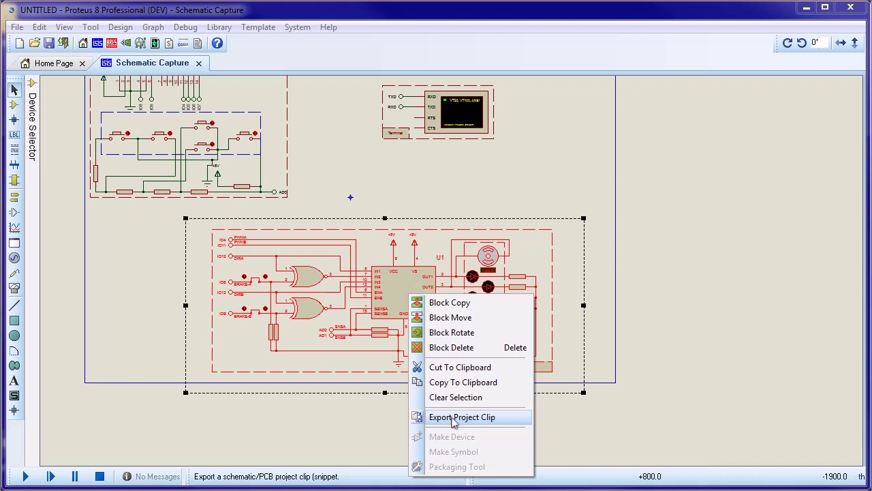
pyautogui.click(454, 419)
pyautogui.write('test')
pyautogui.press('Return')
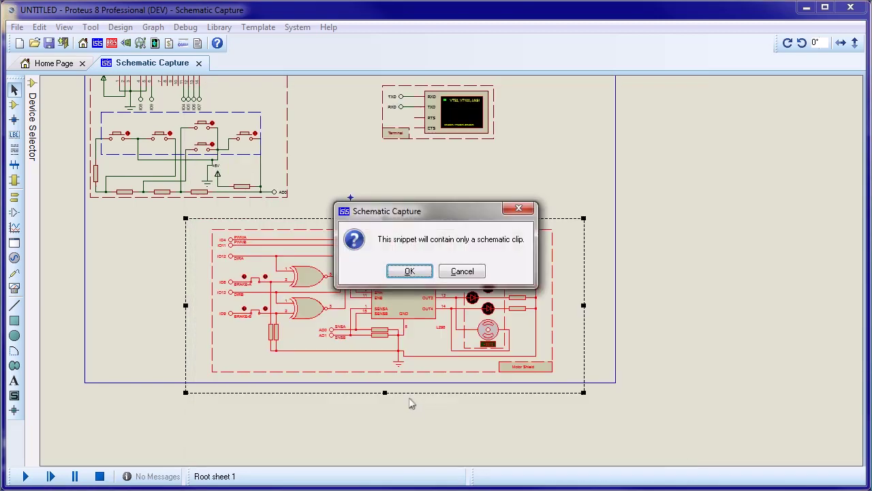